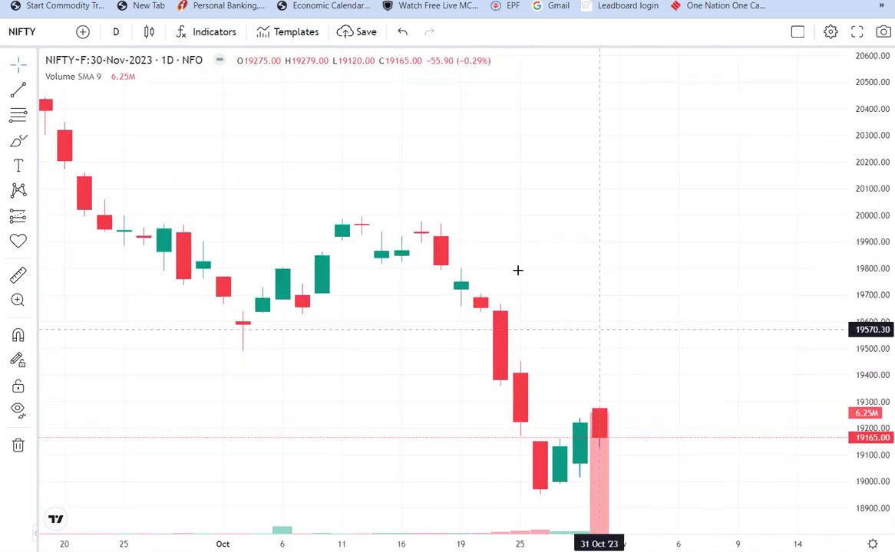
Set the NIFTY 30-Nov-2023 futures chart to the 15-minute interval
left_click(116, 32)
left_click(148, 220)
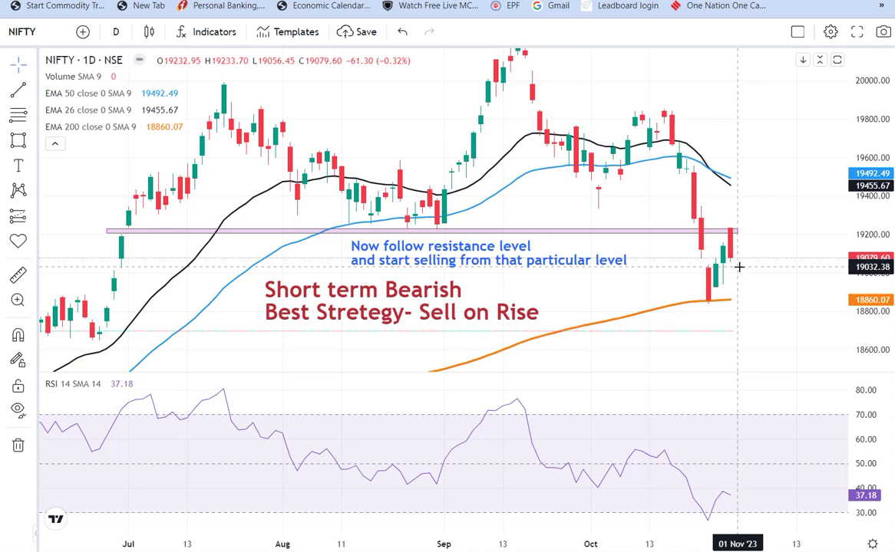
Switch to the Nifty high low close workbook in Excel and go through the daily closing prices from 17-Oct-23 to 25-Oct-23
mouse_move(619, 551)
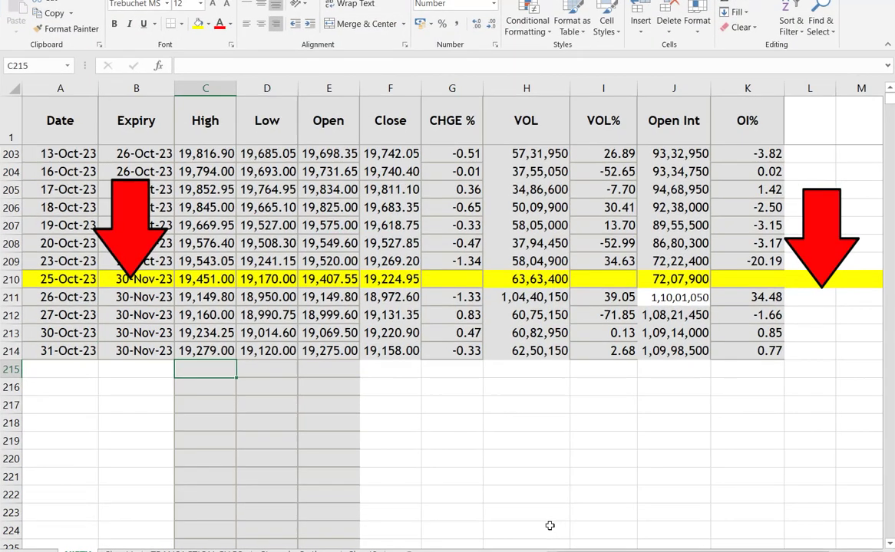
left_click(506, 491)
left_click_drag(370, 205, 374, 224)
left_click(375, 188)
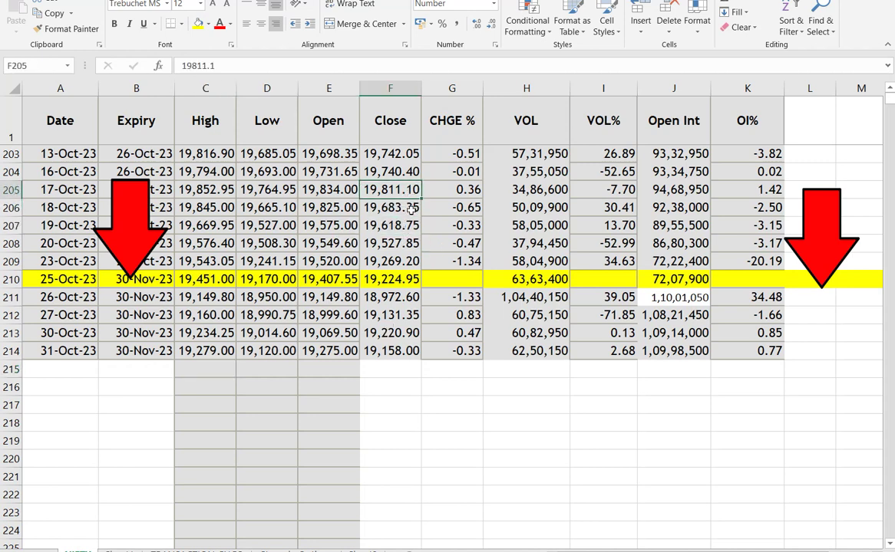
left_click(380, 205)
left_click(407, 225)
left_click(376, 242)
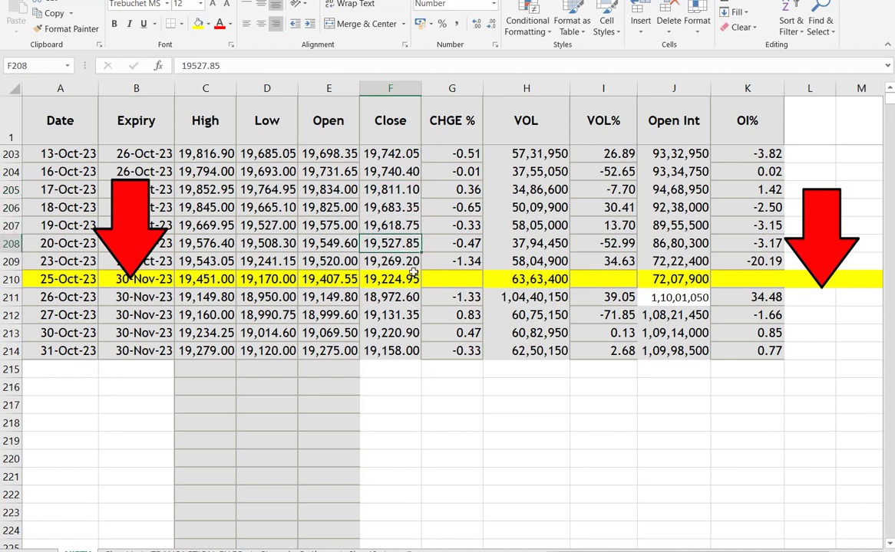
left_click(374, 261)
left_click(379, 278)
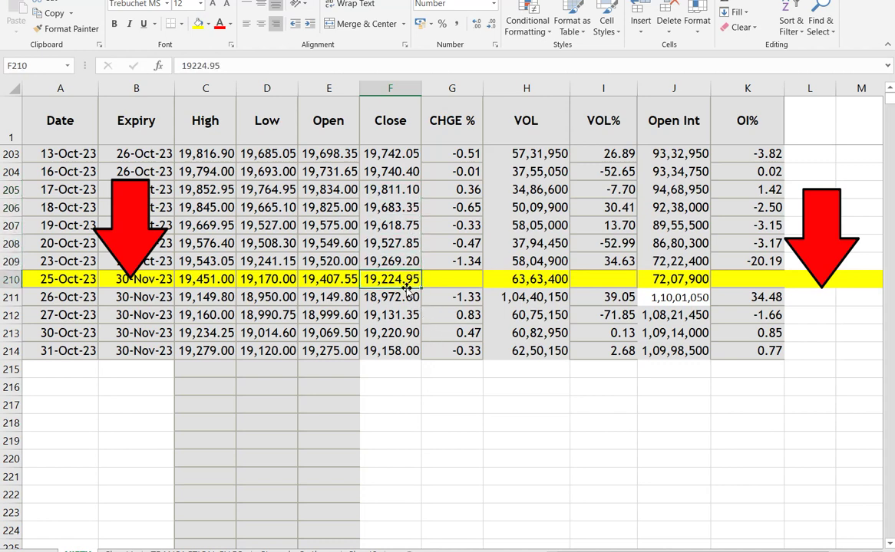
Check the closing prices from 26-Oct-23 to 31-Oct-23 and select the closes from 13 to 20 October and from 23 to 27 October
left_click(412, 298)
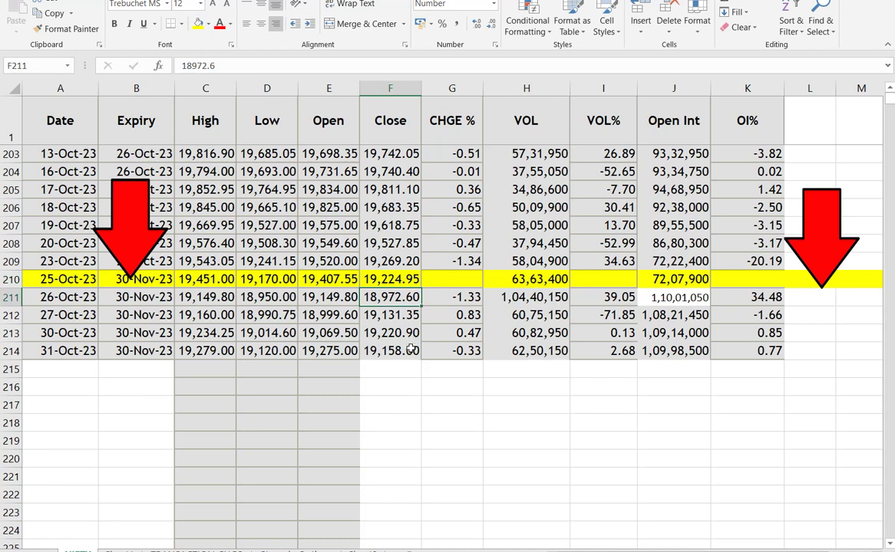
left_click(376, 314)
left_click(376, 334)
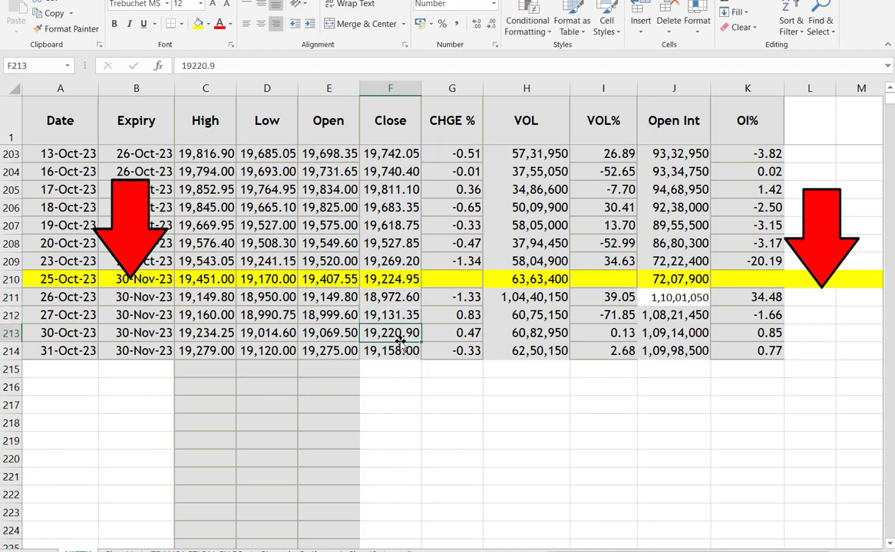
left_click(405, 350)
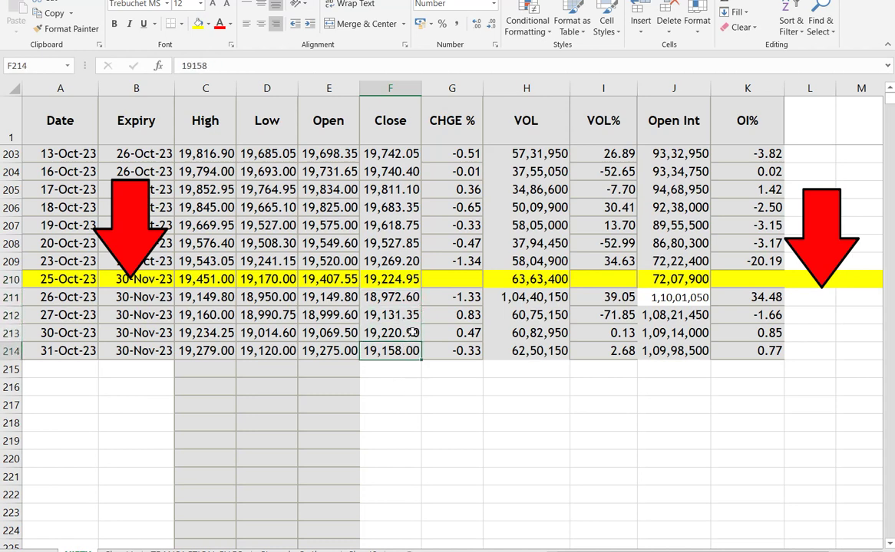
left_click(376, 333)
left_click(412, 352)
left_click_drag(379, 154, 379, 239)
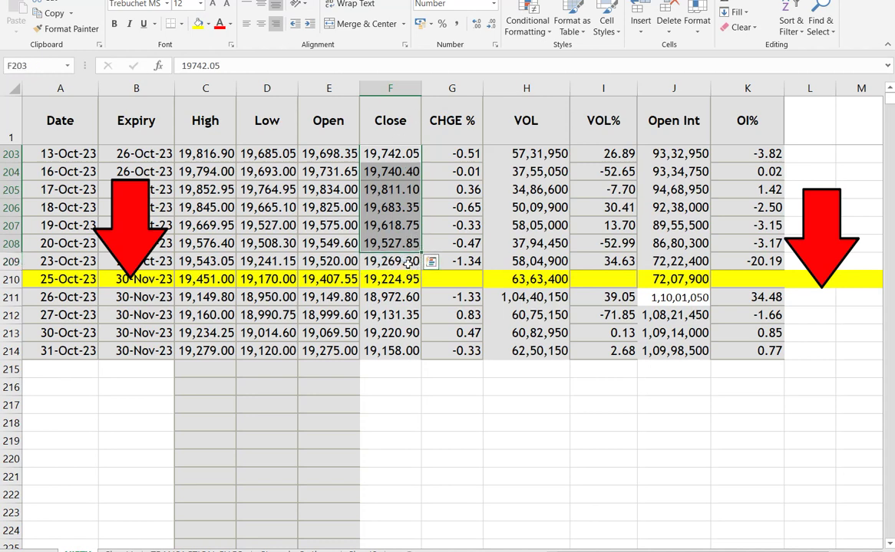
left_click_drag(407, 263, 410, 312)
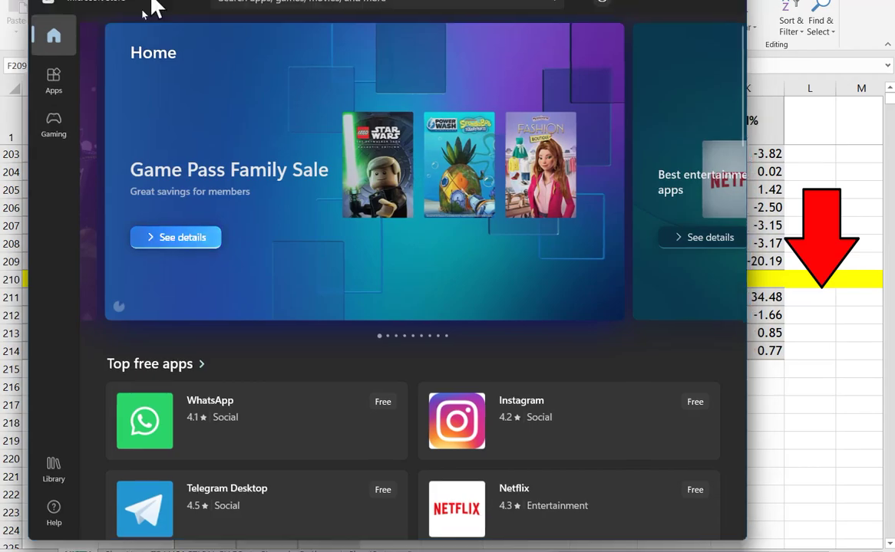
Move the Microsoft Store window clear of the spreadsheet header and close it
left_click_drag(149, 6, 116, 169)
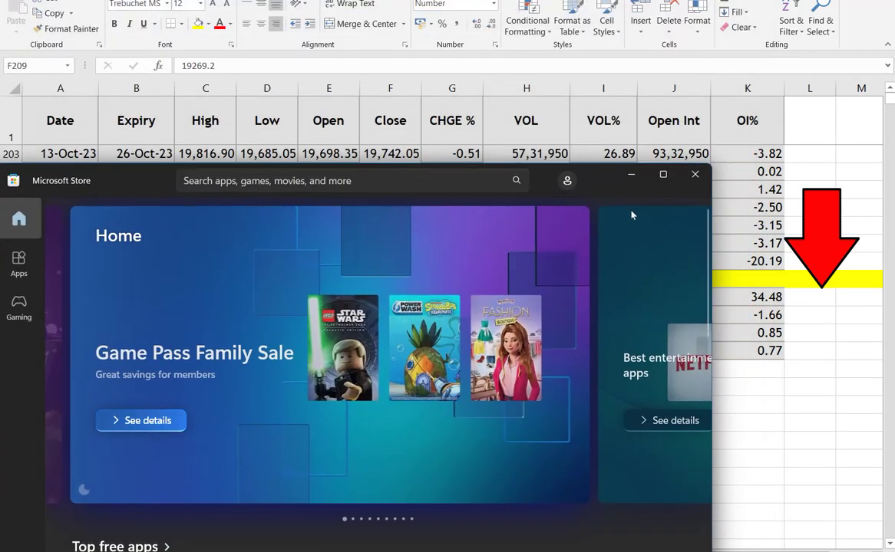
left_click(695, 175)
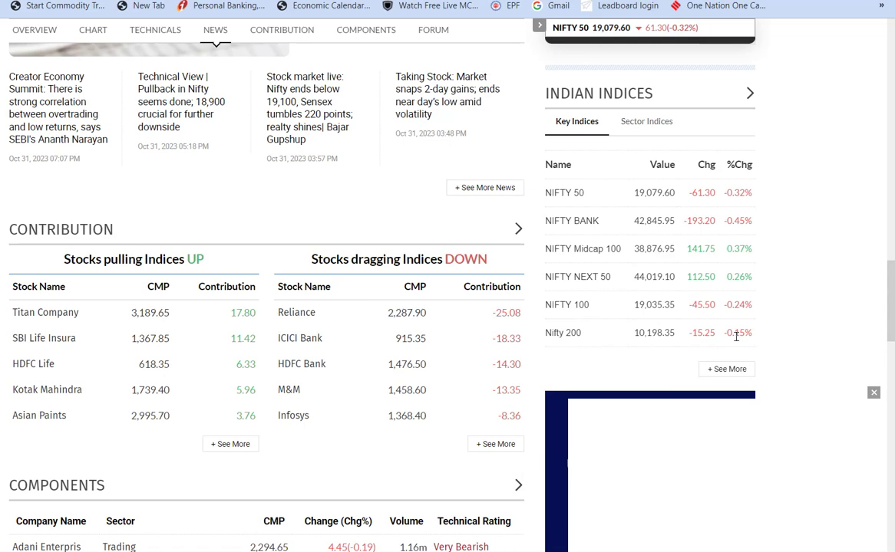
Review the global indices, pivot levels, market news and stock contributions on the NIFTY 50 web page
scroll(735, 335, "up", 6)
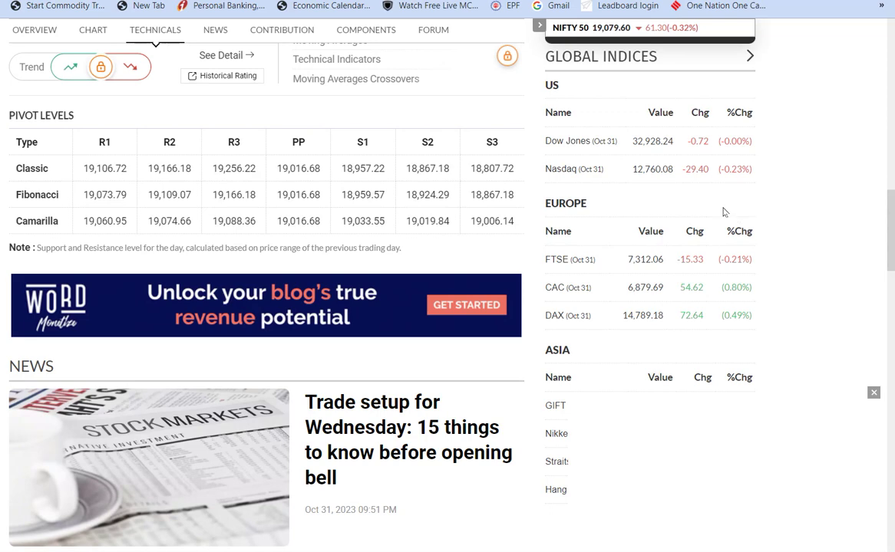
scroll(568, 376, "down", 5)
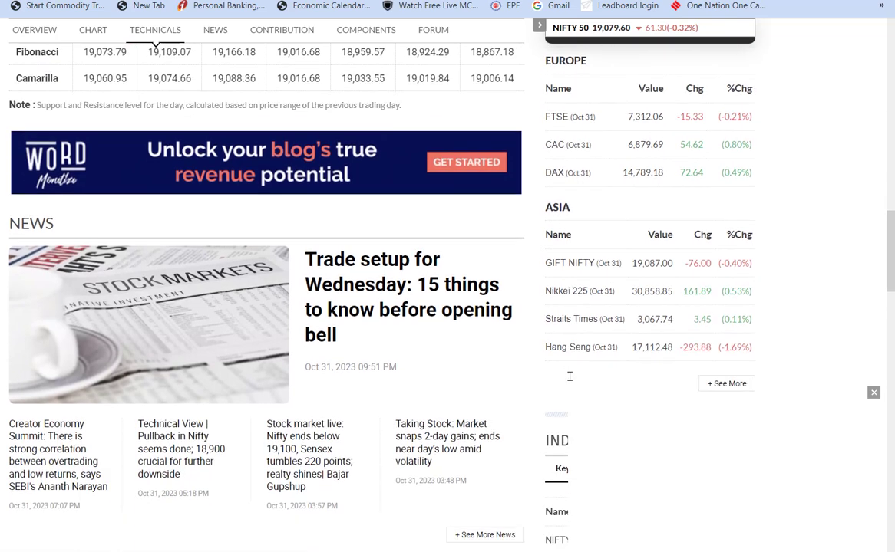
scroll(566, 381, "down", 1)
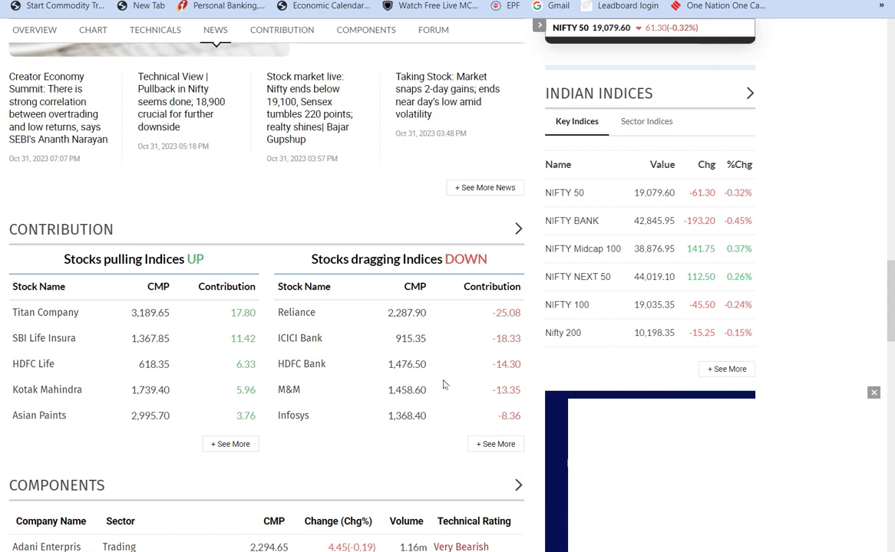
scroll(443, 385, "up", 3)
scroll(444, 386, "up", 2)
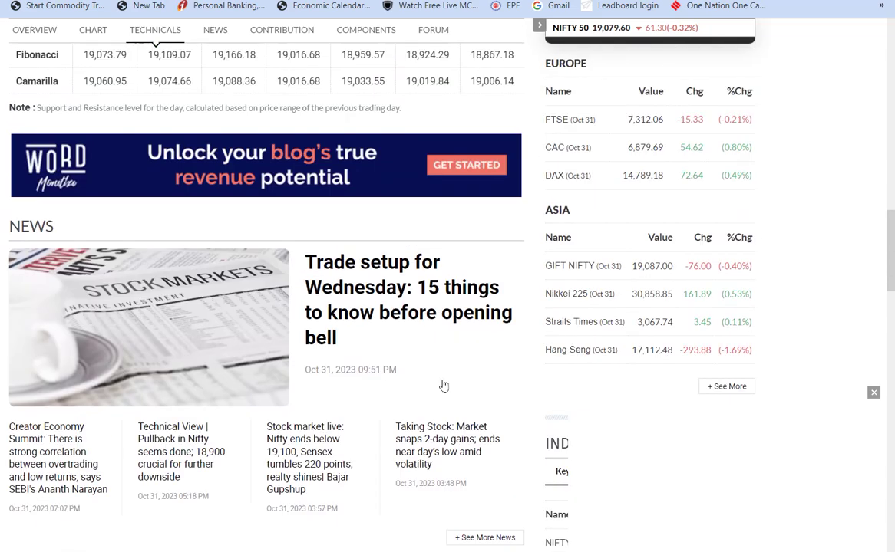
scroll(443, 385, "up", 2)
scroll(444, 385, "up", 1)
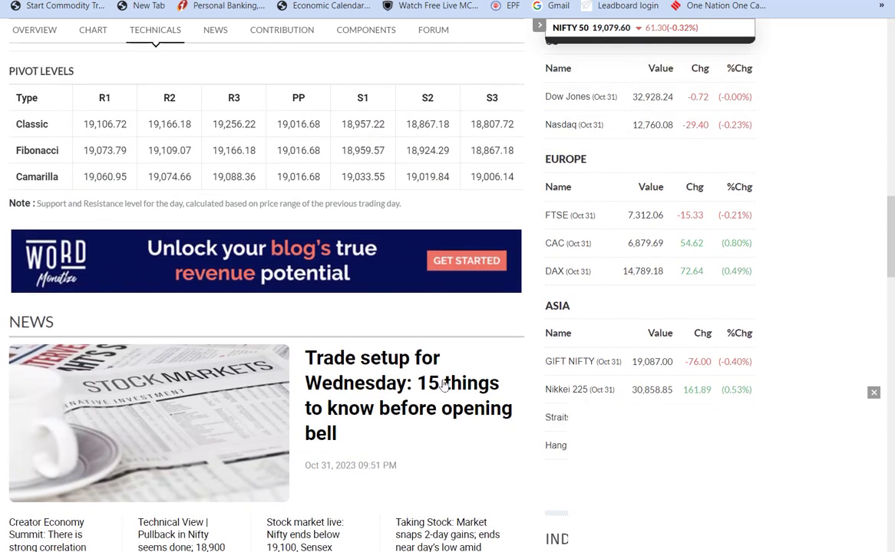
scroll(444, 385, "up", 1)
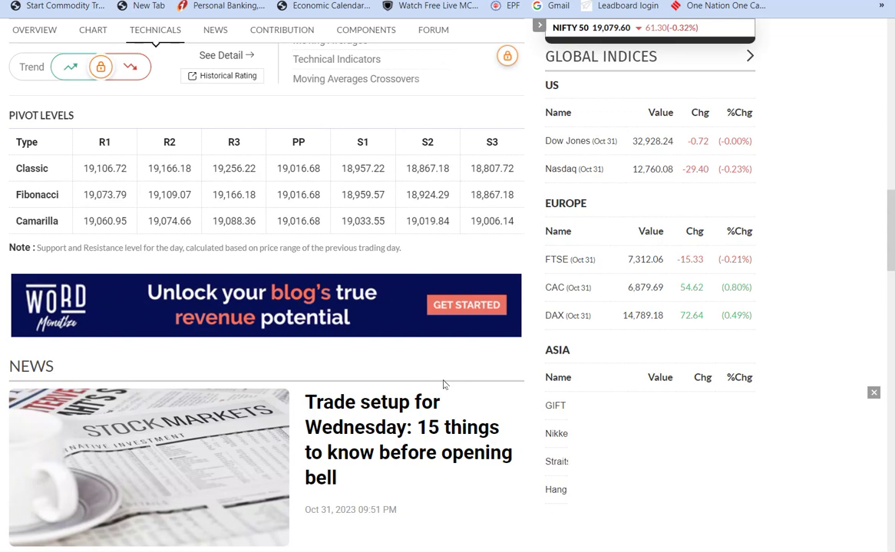
scroll(443, 384, "up", 8)
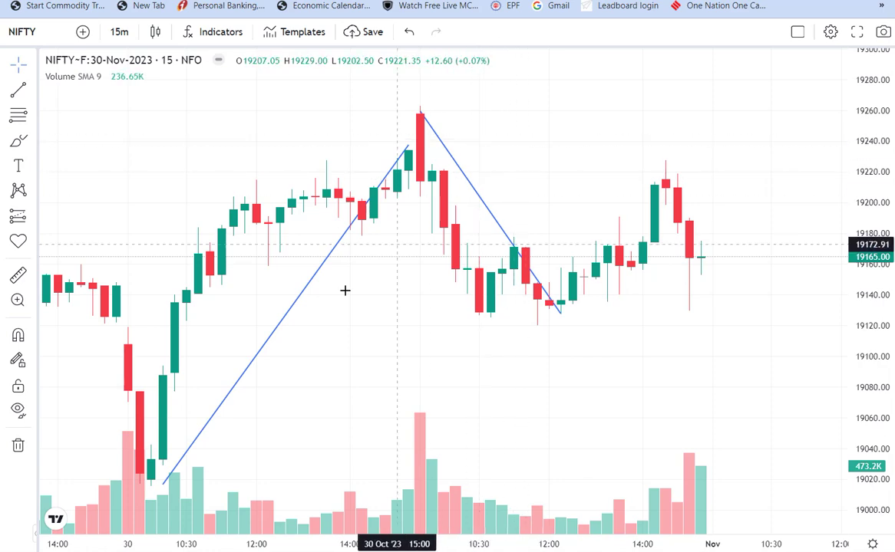
Examine several sessions on the 15-minute NIFTY futures chart, and look at the NIFTY 50 web page and the NSE FII/DII activity page
scroll(365, 380, "down", 6)
left_click_drag(539, 432, 435, 324)
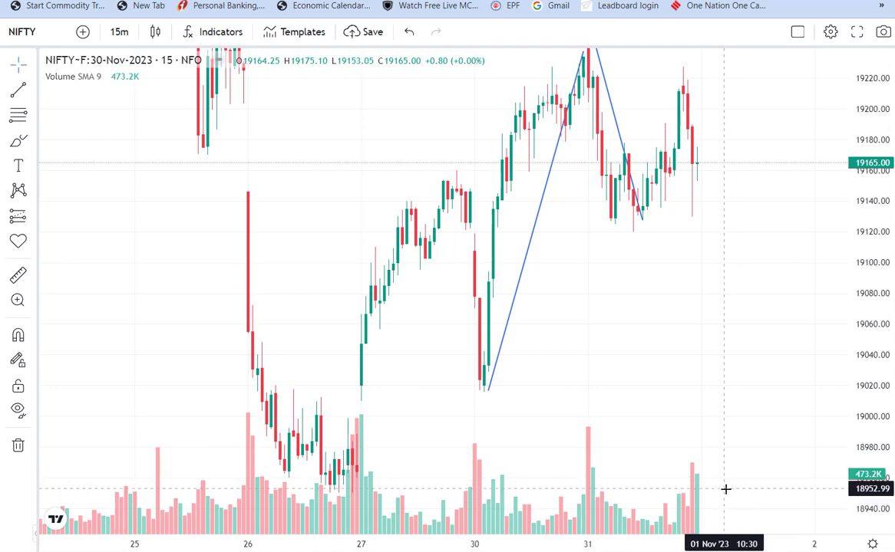
key("ctrl+Tab")
key("ctrl+Tab")
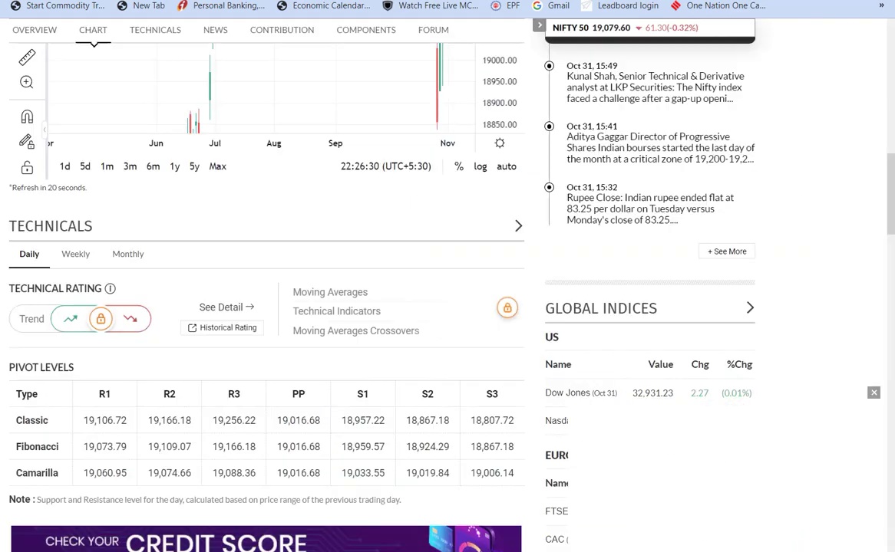
key("ctrl+shift+Tab")
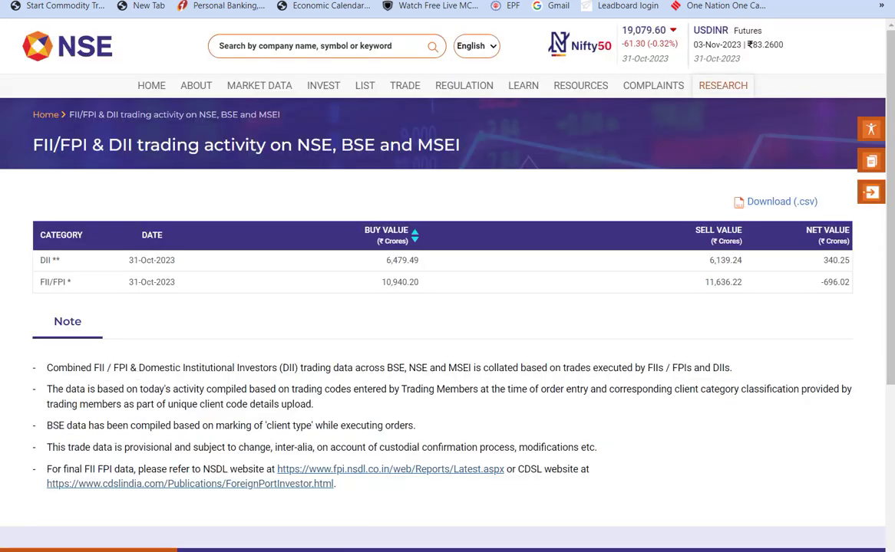
key("ctrl+shift+Tab")
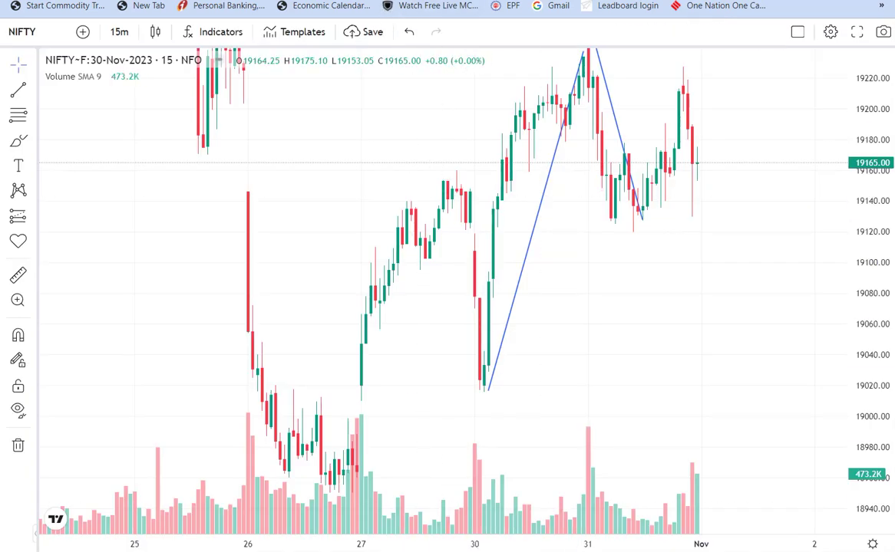
Switch to the Excel price history and compare the high, open and close of 31-Oct-23 with the prices of 30-Oct-23
left_click(534, 537)
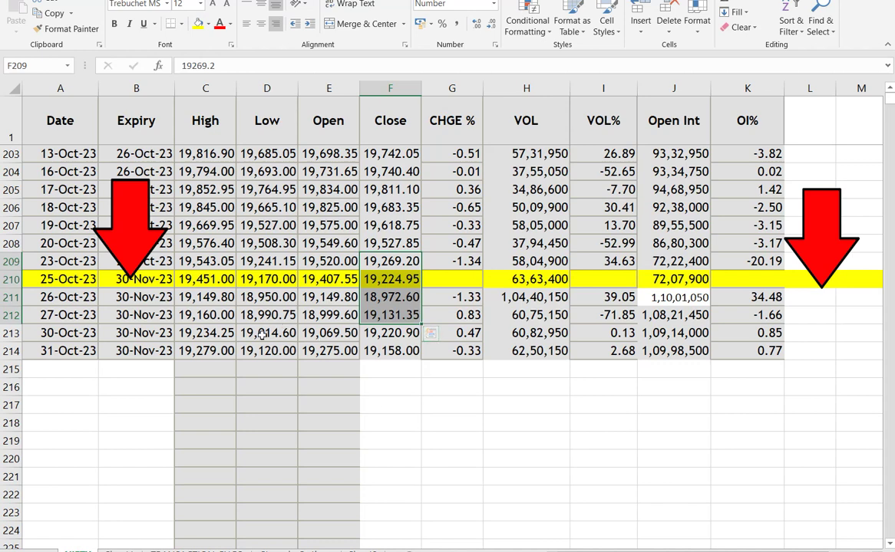
left_click(207, 350)
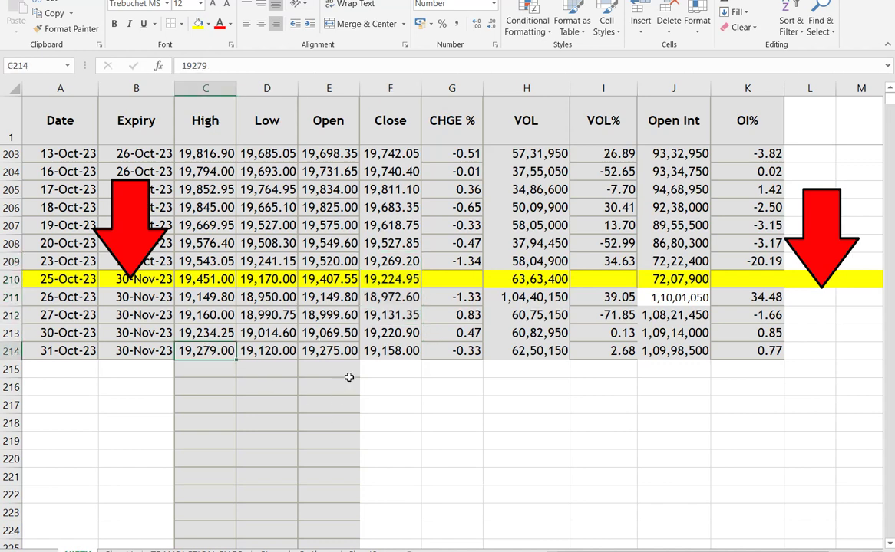
left_click(337, 347)
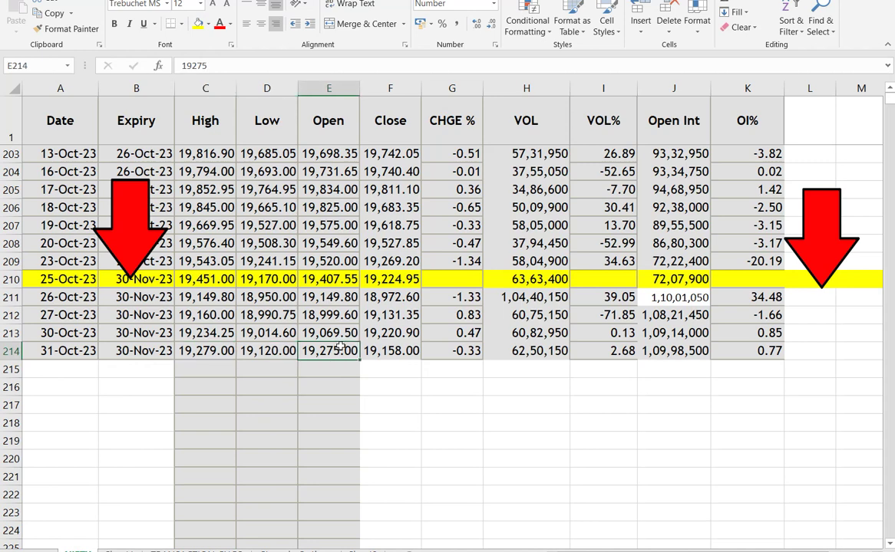
left_click(384, 354)
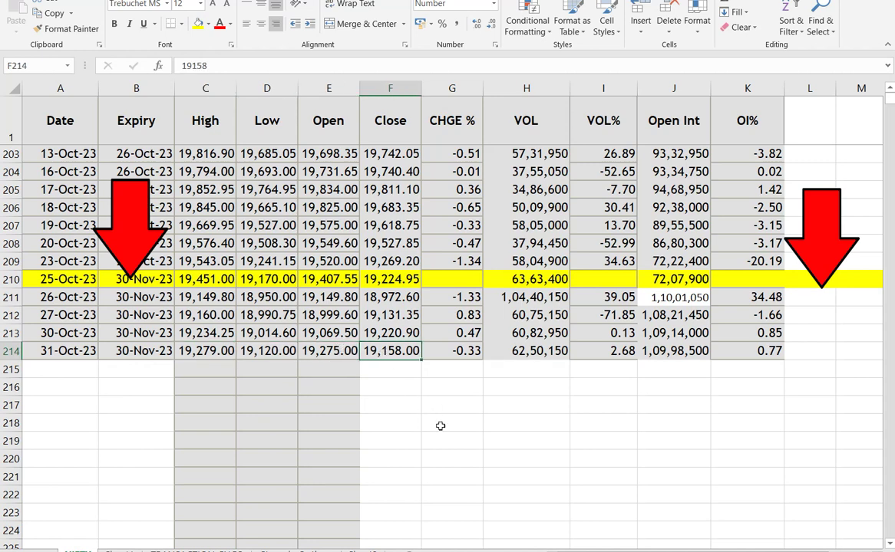
left_click(375, 333)
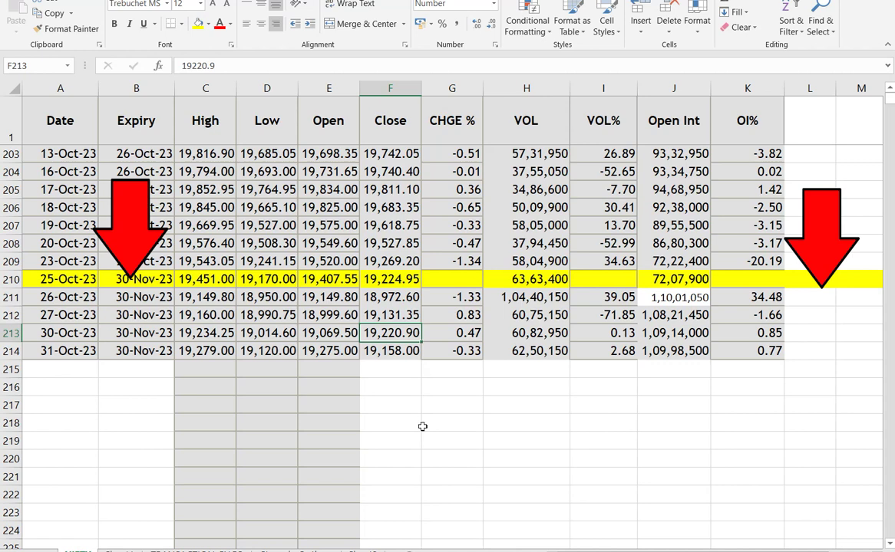
key("Down")
key("Left")
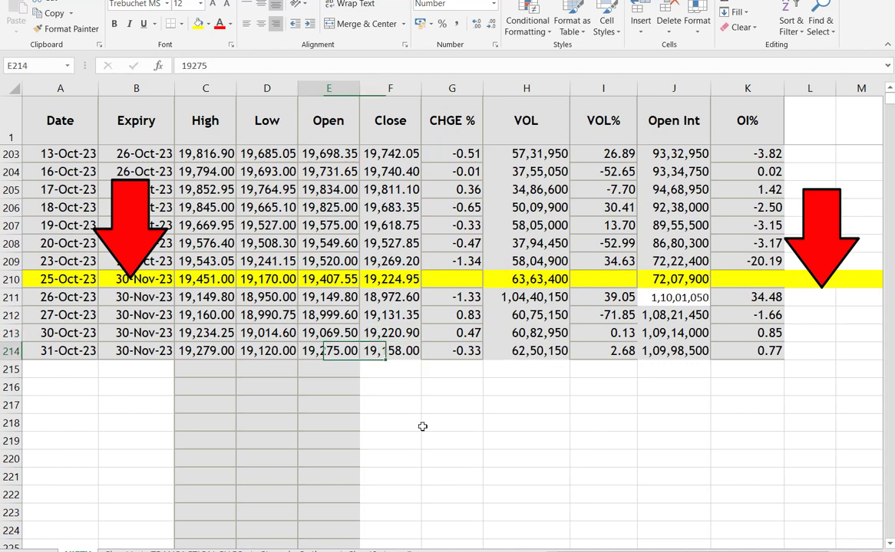
key("Up")
key("Right")
key("Down")
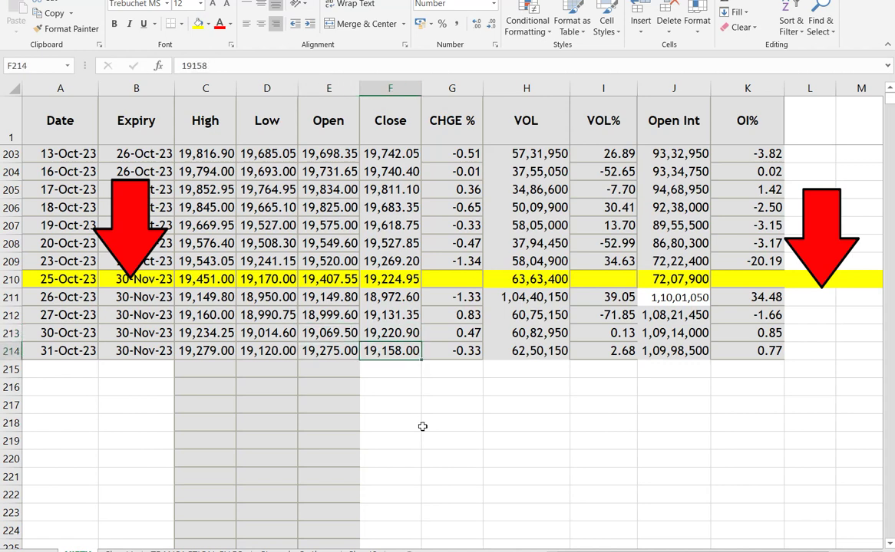
Check the volume, volume change, open interest and open interest change for 31-Oct-23
key("Right")
key("Right")
key("Right")
key("F2")
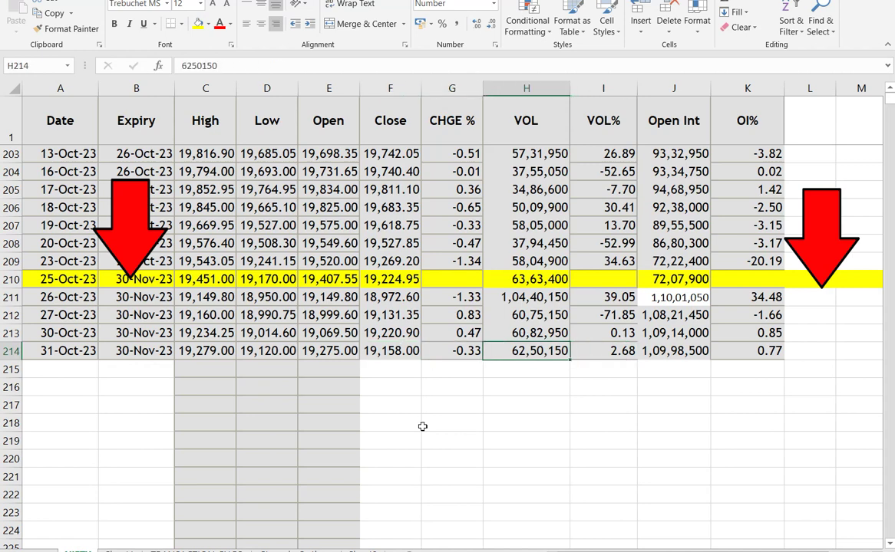
key("Escape")
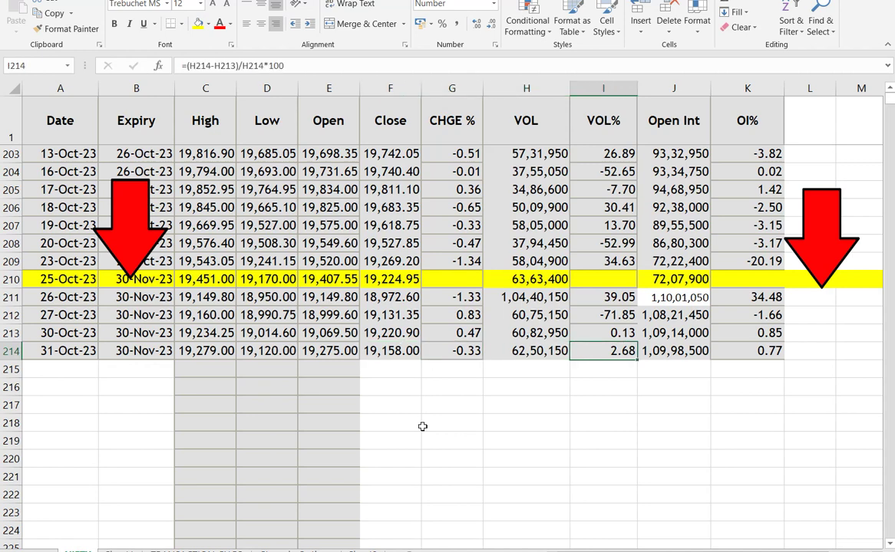
key("Right")
key("Right")
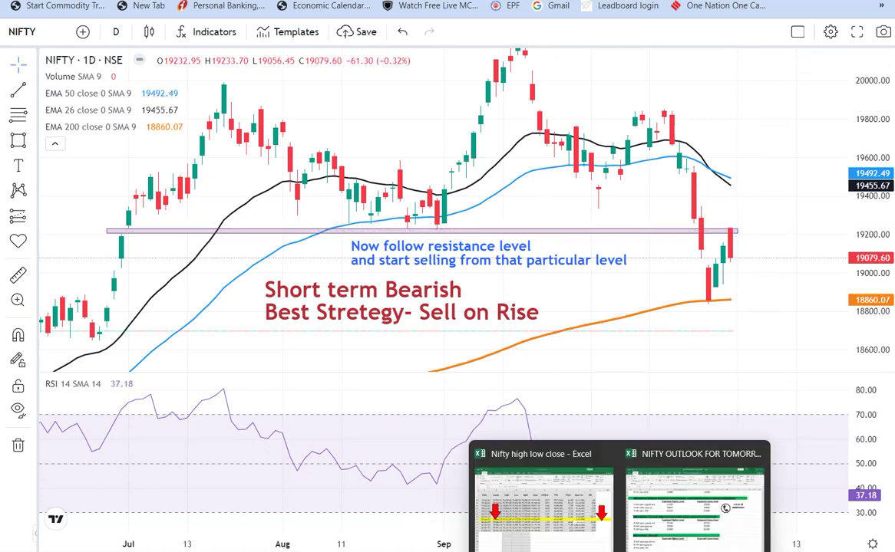
Return from the daily NIFTY chart to the Nifty high low close workbook and select the high of 31-Oct-23
left_click(553, 527)
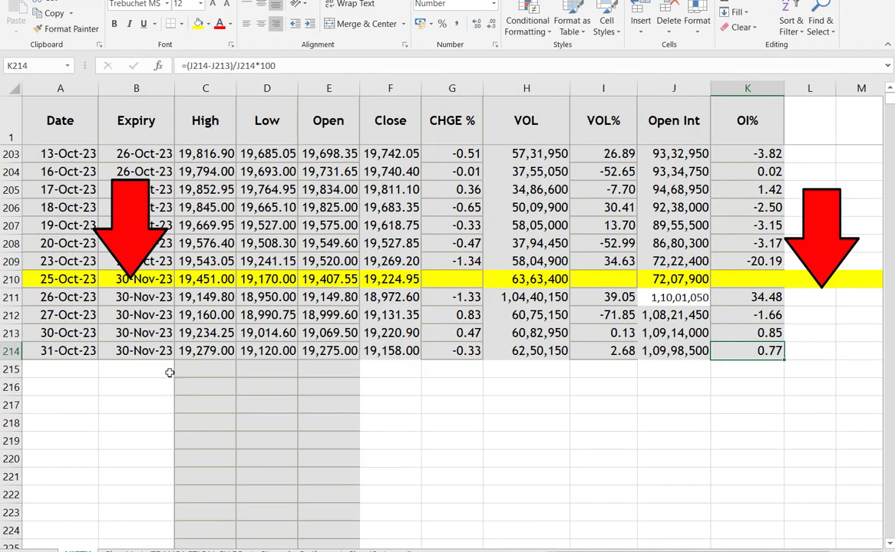
left_click(194, 352)
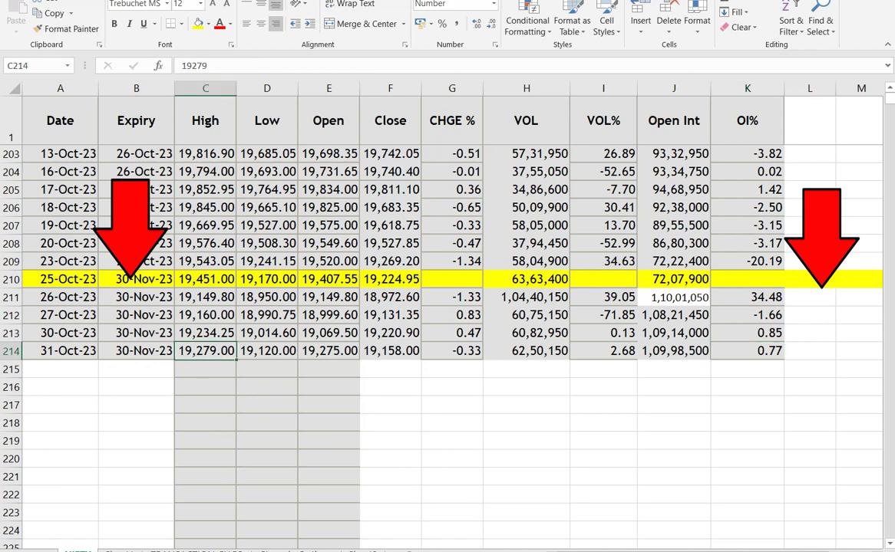
Switch to the NIFTY futures chart, set it to the daily interval and examine the latest sessions
key("alt+Tab")
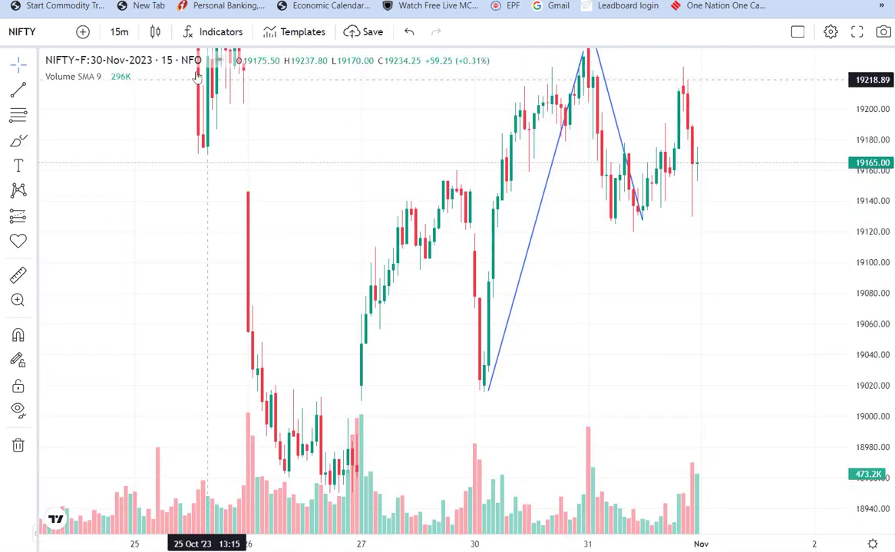
left_click(119, 31)
left_click(123, 381)
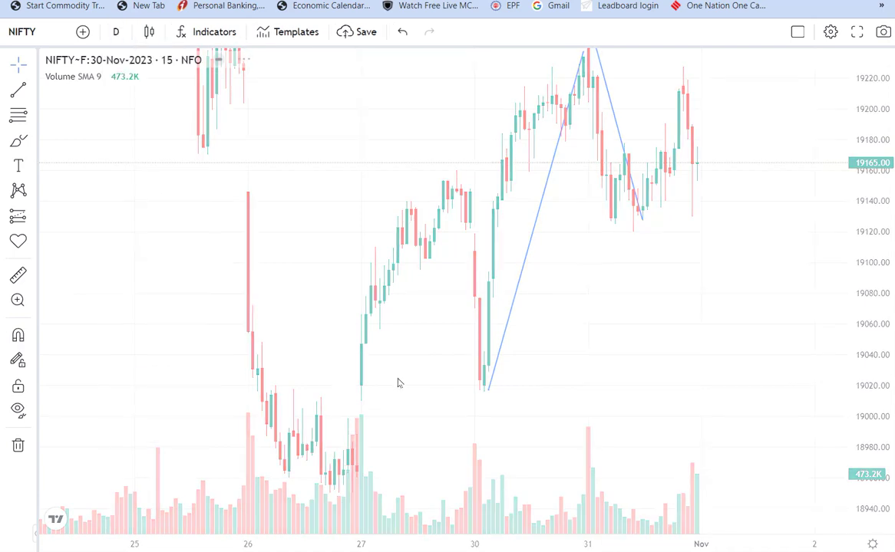
scroll(637, 429, "up", 5)
scroll(628, 420, "up", 1)
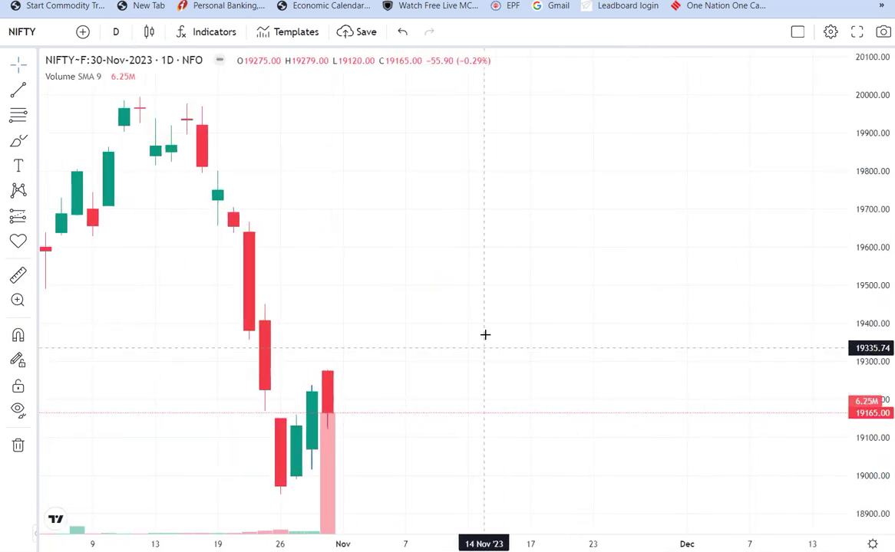
left_click_drag(485, 335, 579, 155)
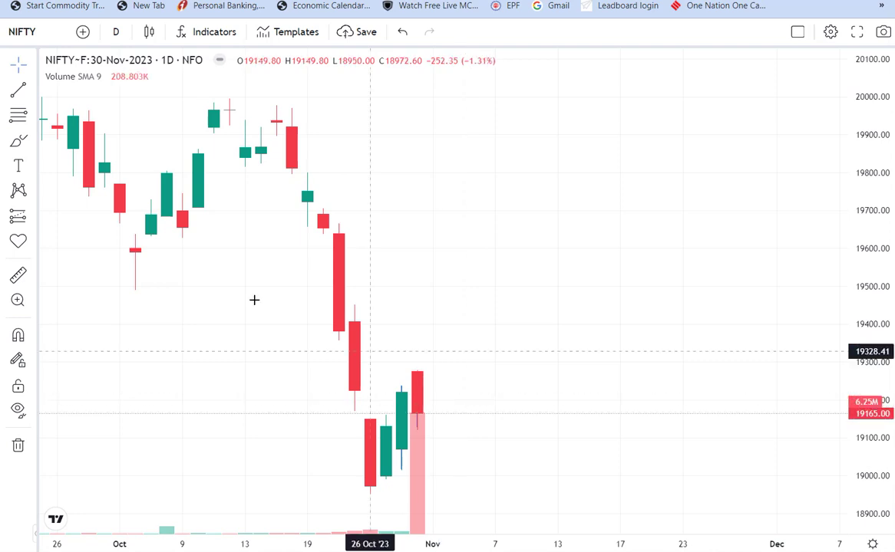
Draw a narrow rectangle beside the last daily candle and move it to 01 Nov '23, spanning about 19206 to 19027
left_click(33, 142)
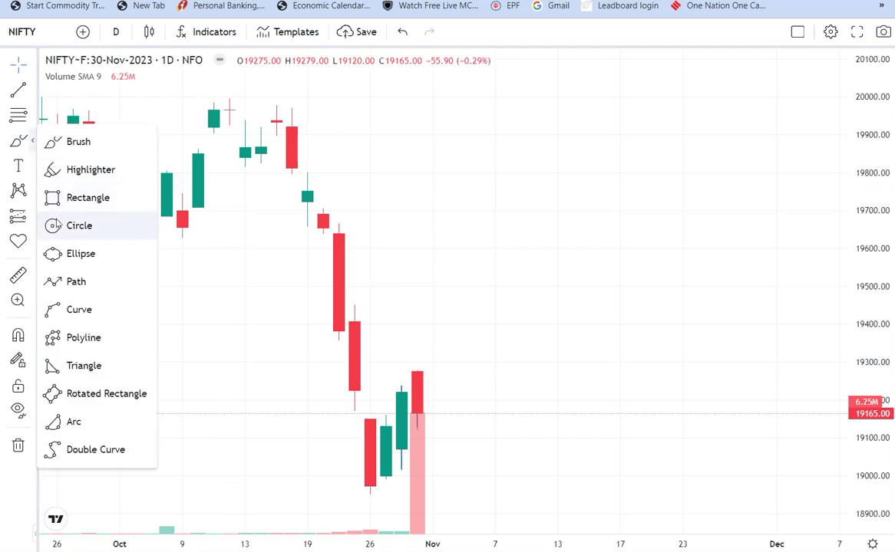
left_click(84, 197)
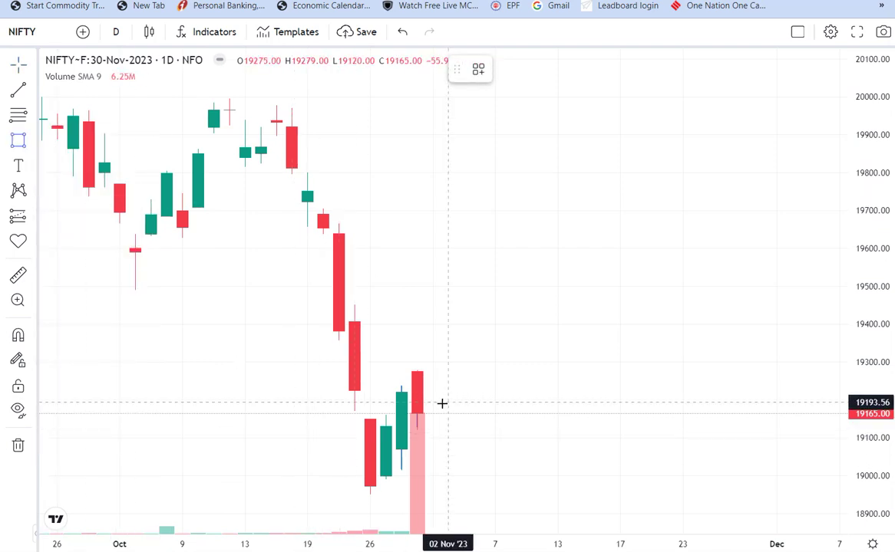
mouse_move(448, 402)
left_mouse_down()
mouse_move(465, 427)
mouse_move(463, 485)
mouse_move(464, 471)
left_mouse_up()
left_click(569, 462)
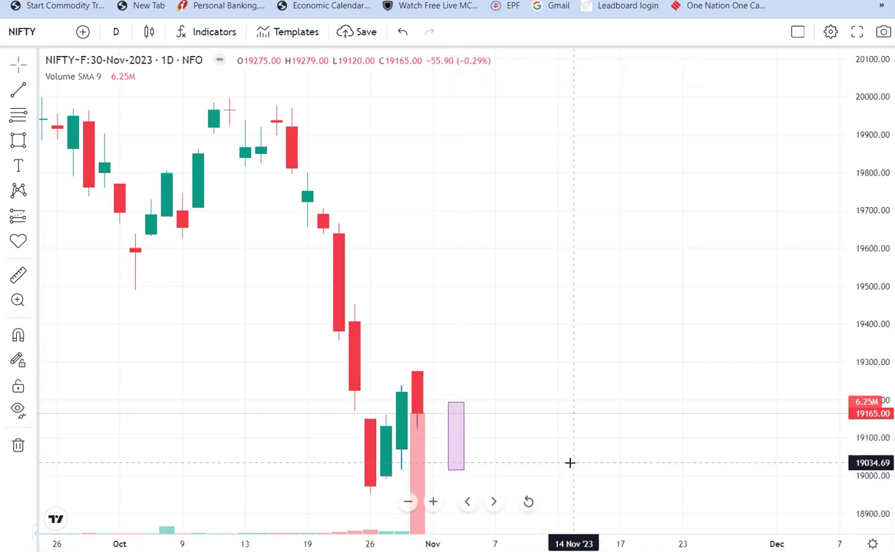
left_click_drag(461, 424, 428, 423)
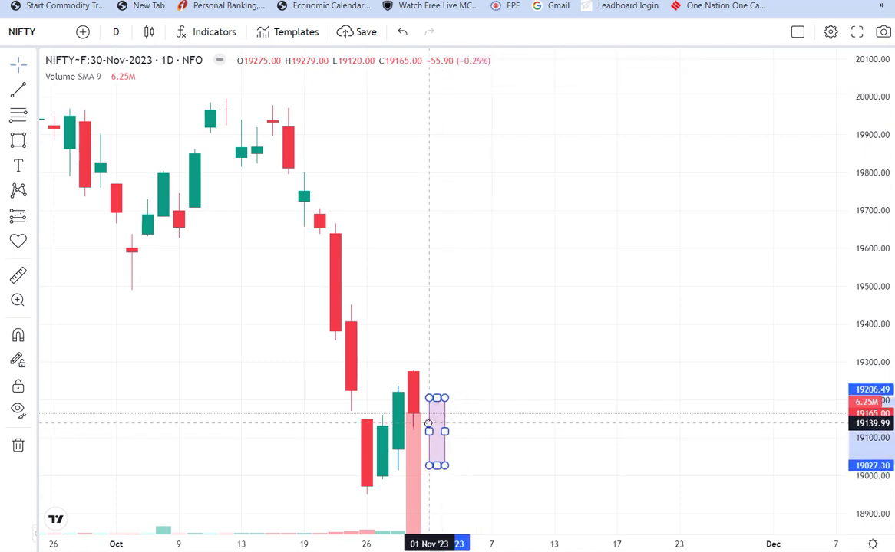
left_click(526, 437)
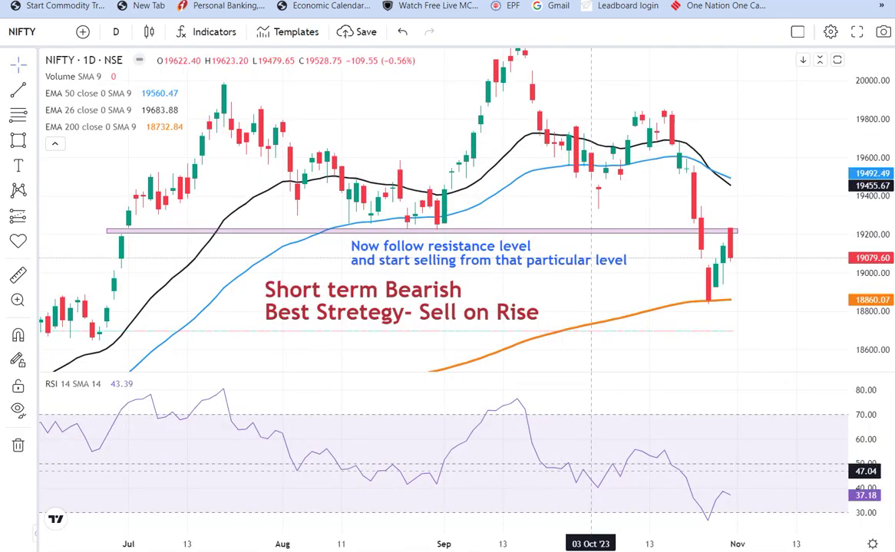
Switch to the Nifty outlook worksheet and review the 31.10.23 outlook heading and the empty 01.11.23 block
left_click(660, 468)
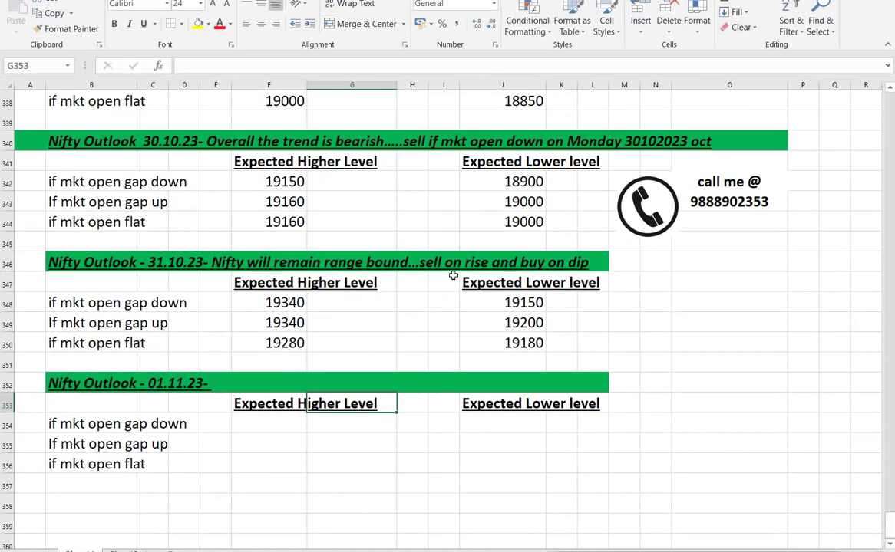
left_click(434, 262)
left_click(505, 402)
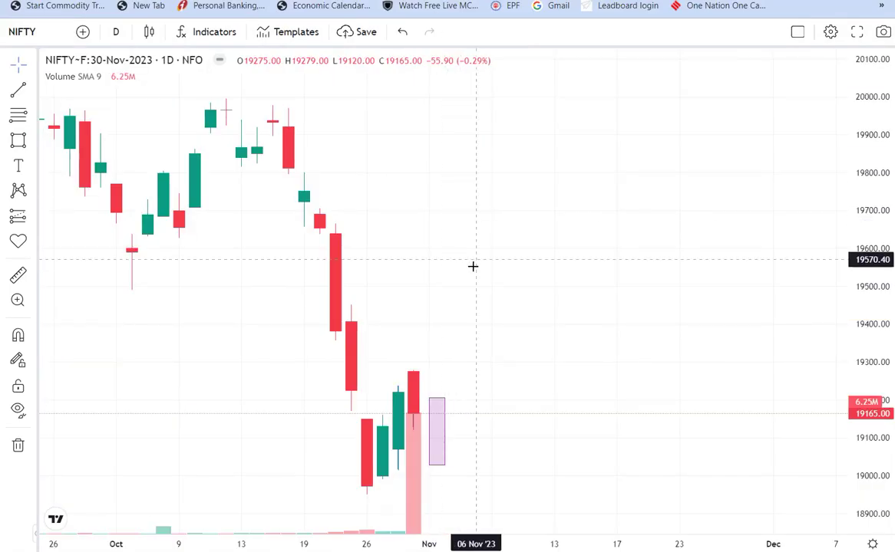
Return to the NIFTY futures chart and set it to the 15-minute interval
scroll(473, 266, "down", 3)
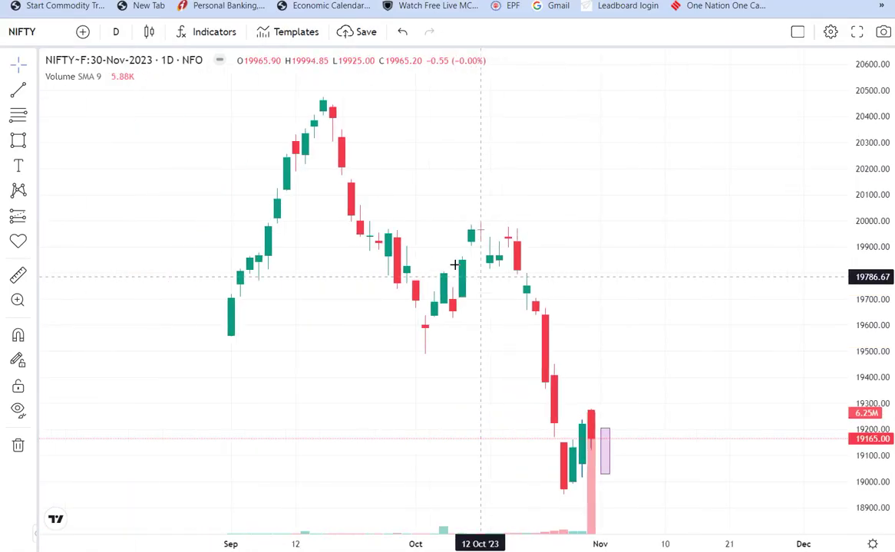
left_click(119, 33)
left_click(137, 218)
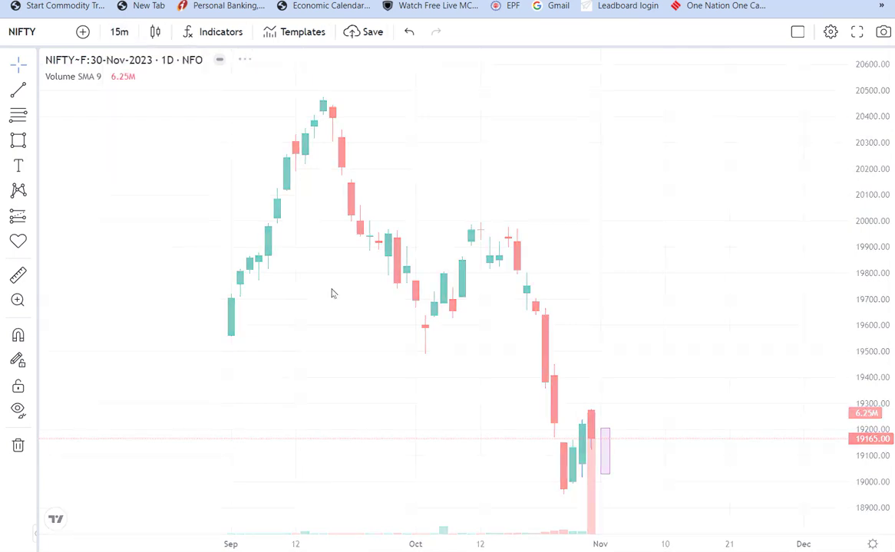
scroll(522, 387, "down", 2)
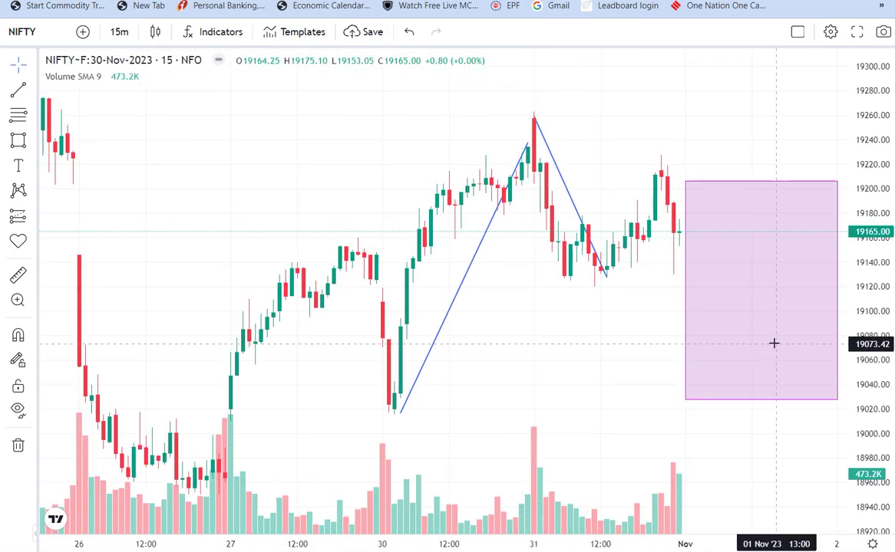
Delete the purple rectangle and both blue trend lines from the 15-minute chart
left_click(687, 352)
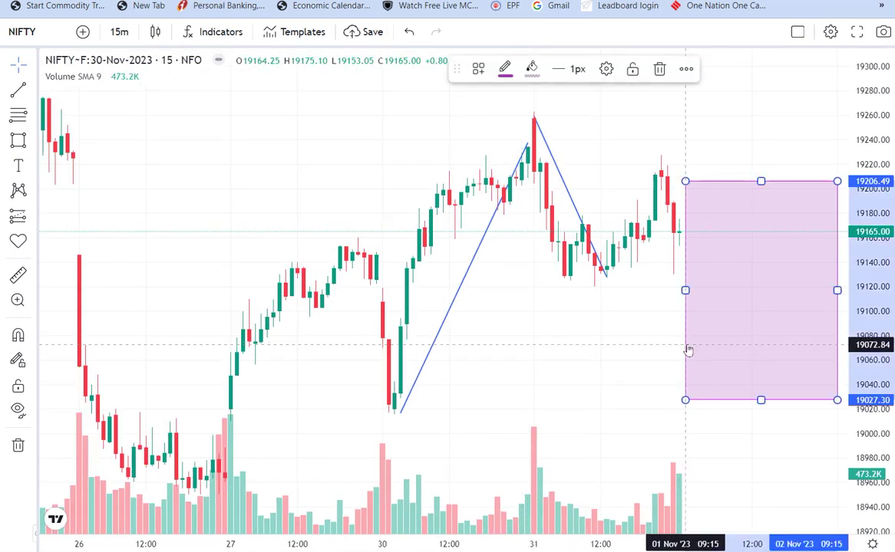
key("Delete")
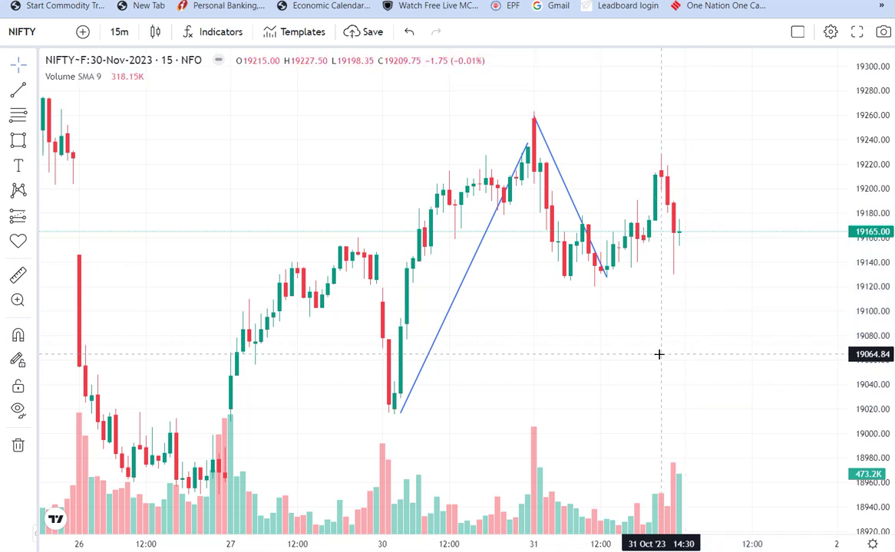
left_click(452, 315)
key("Delete")
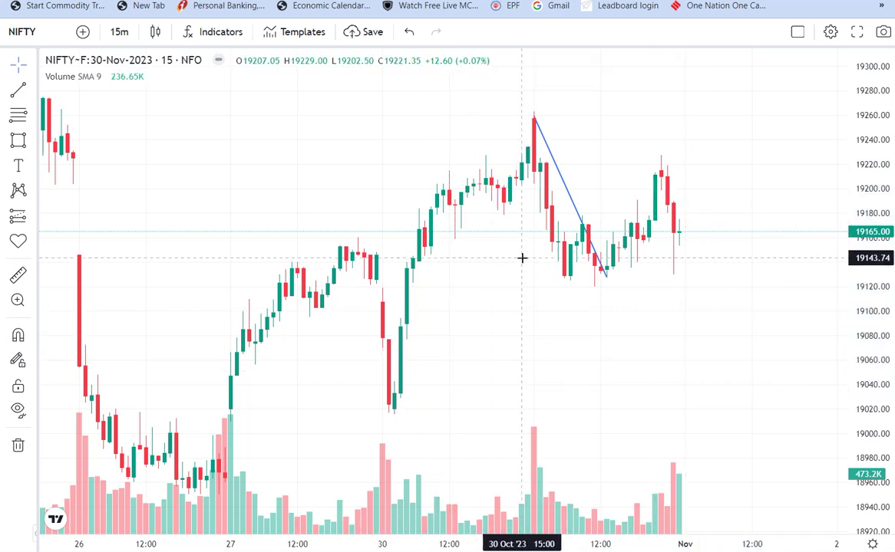
left_click(572, 207)
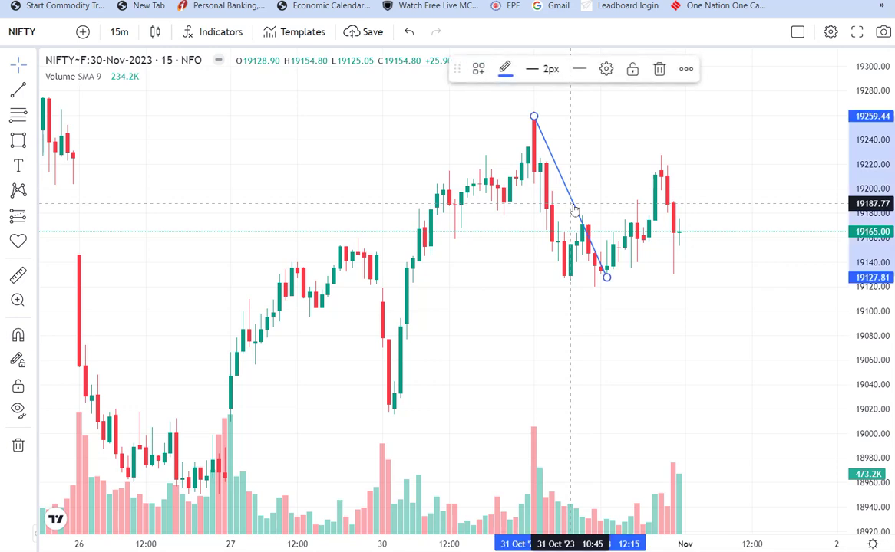
key("Delete")
scroll(539, 273, "up", 2)
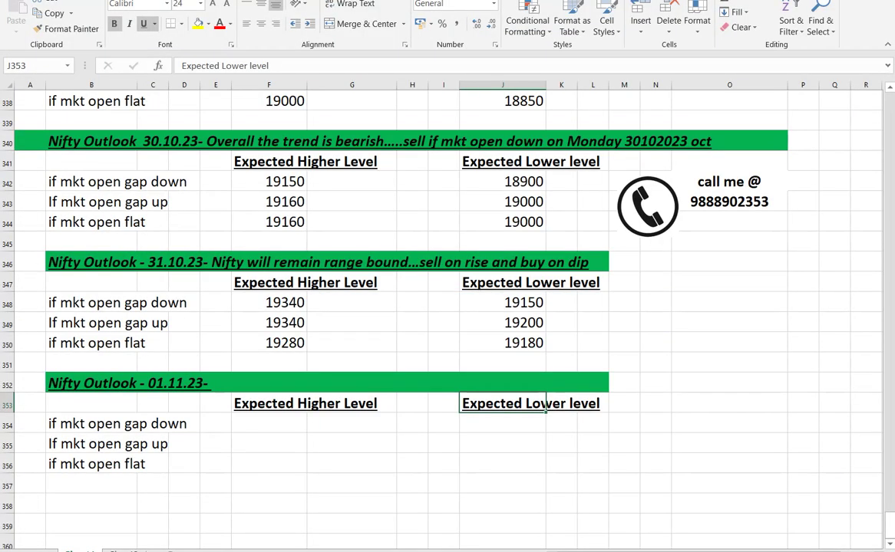
Complete the 01.11.23 heading in the Nifty outlook worksheet with "Nifty trend is bearish....sell on rise"
left_click(418, 381)
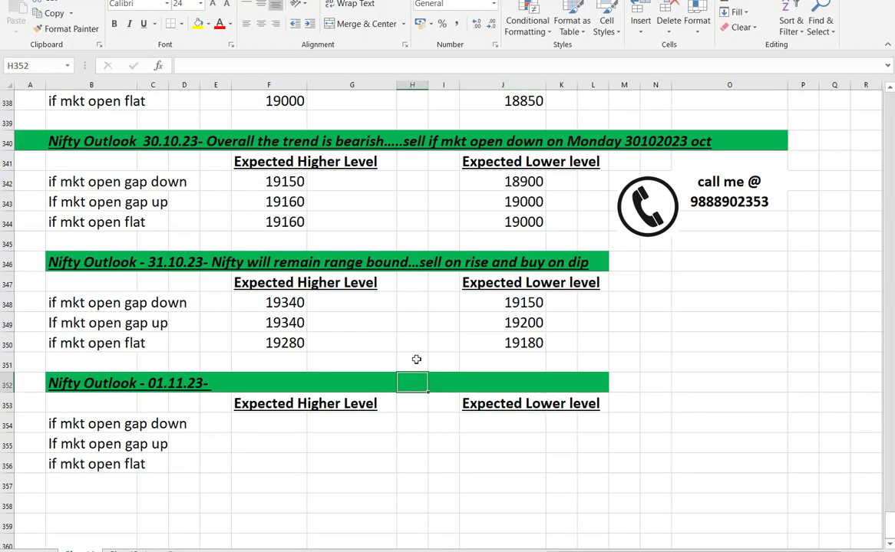
left_click(268, 423)
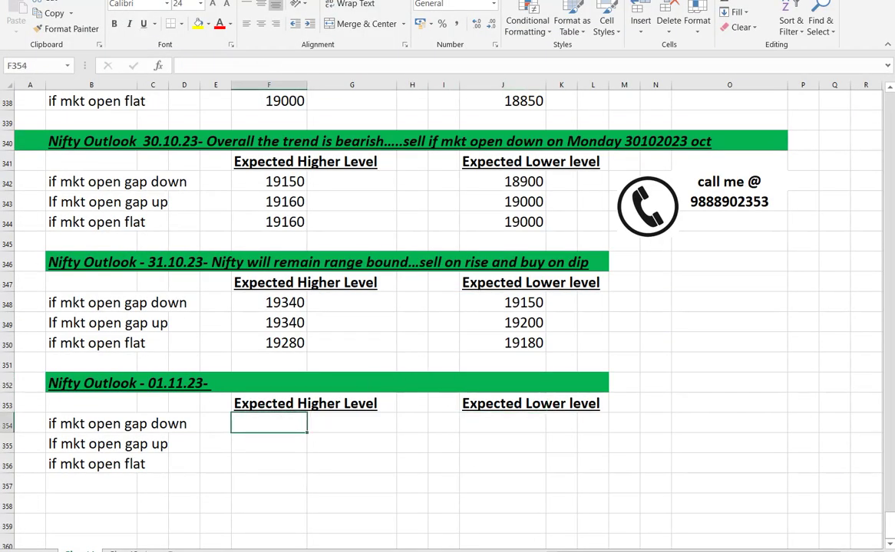
key("Left")
key("Up")
key("Up")
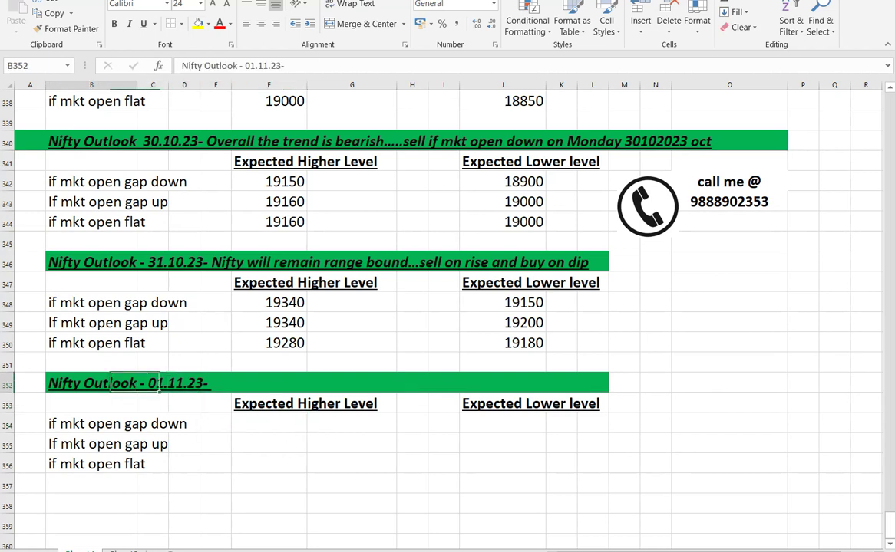
key("Left")
key("Right")
key("F2")
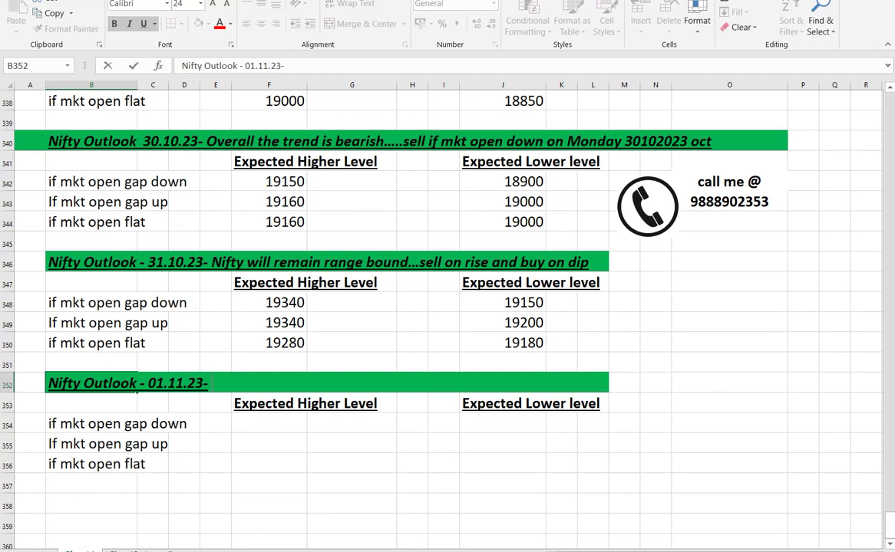
type("Nifty")
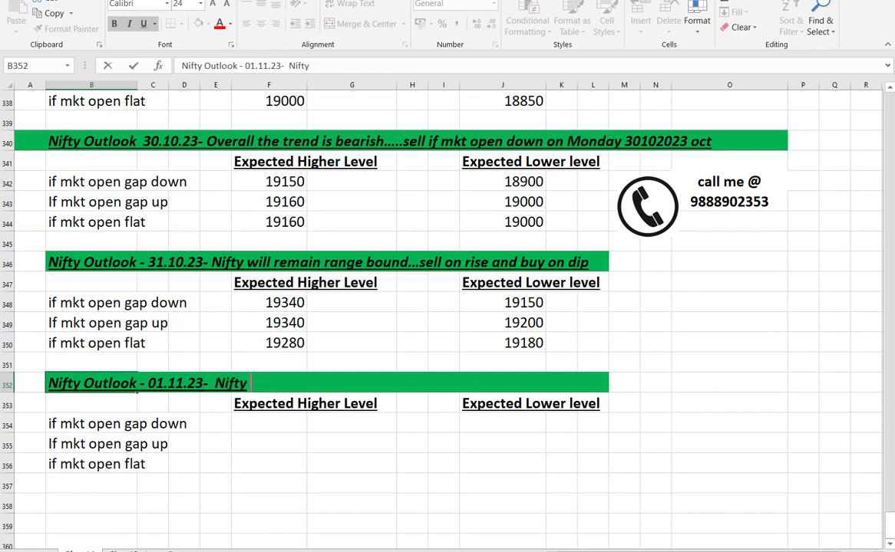
type(" trend is")
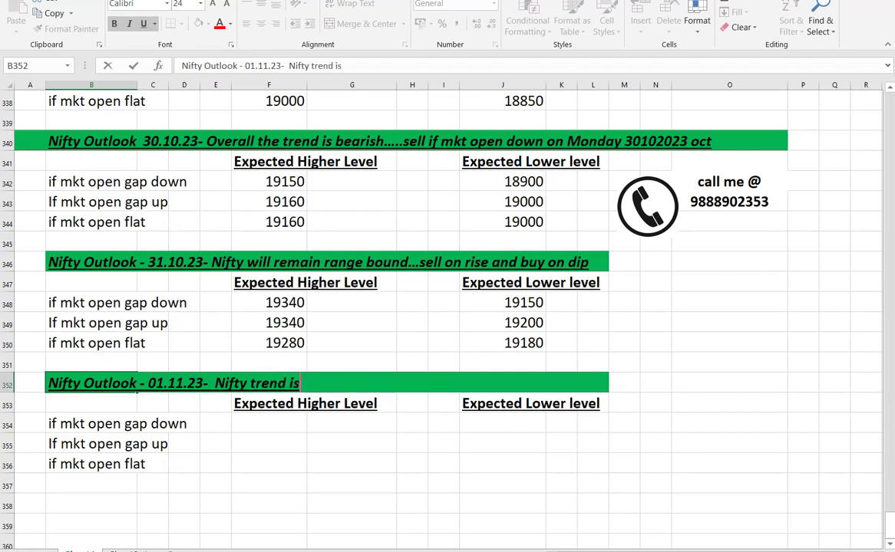
type(" bearish.")
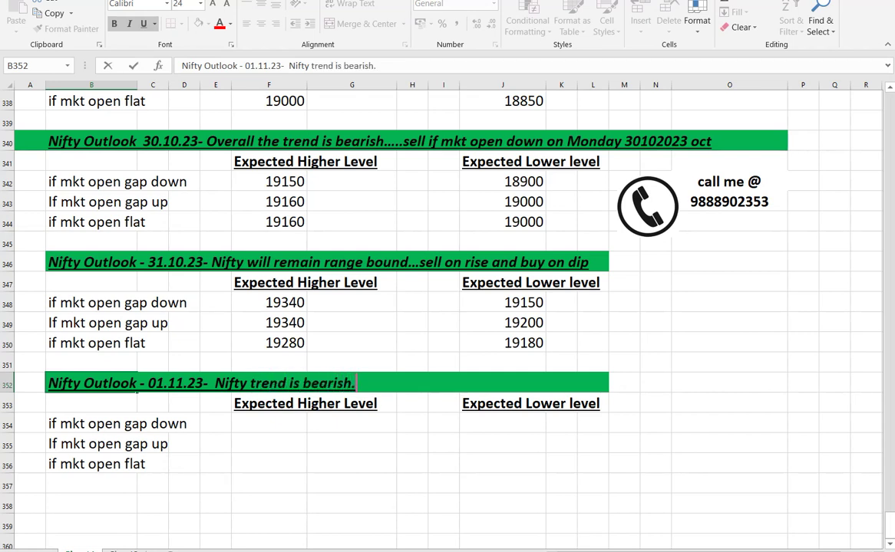
type("...sell on")
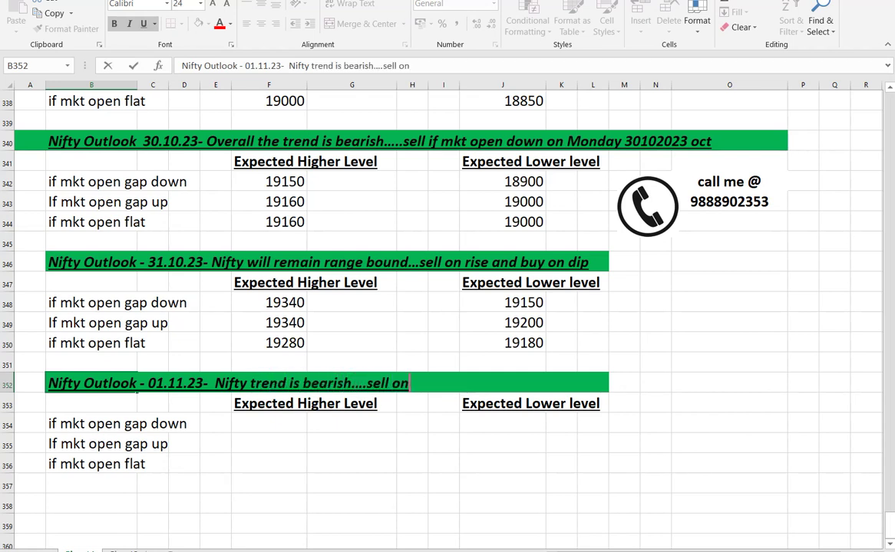
type(" rise")
key("Return")
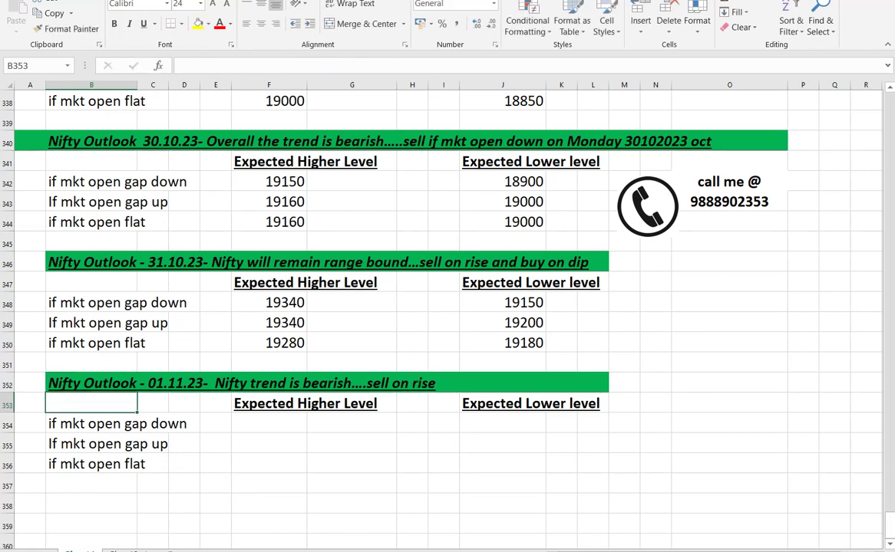
Enter 19190 as the expected higher level for a gap-down opening on 01.11.23
key("Down")
key("Down")
key("Up")
key("Right")
key("Right")
key("Right")
key("Right")
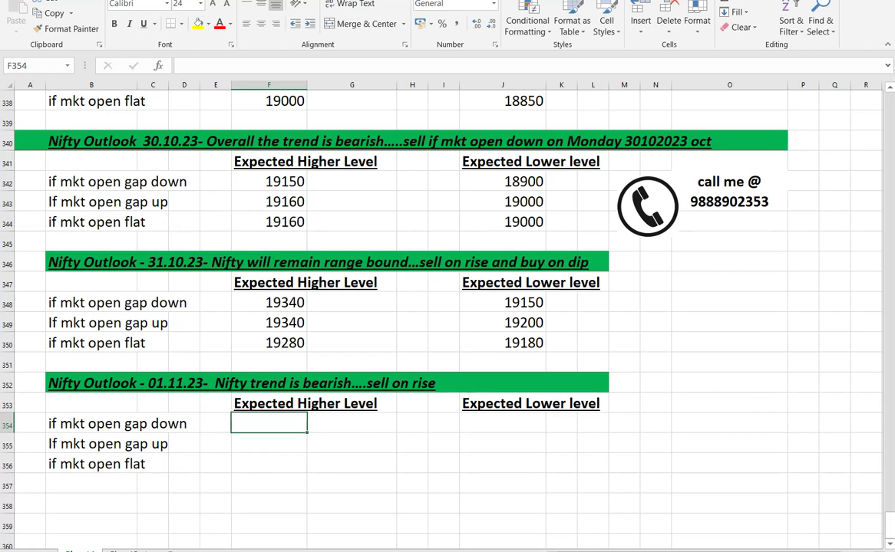
type("1")
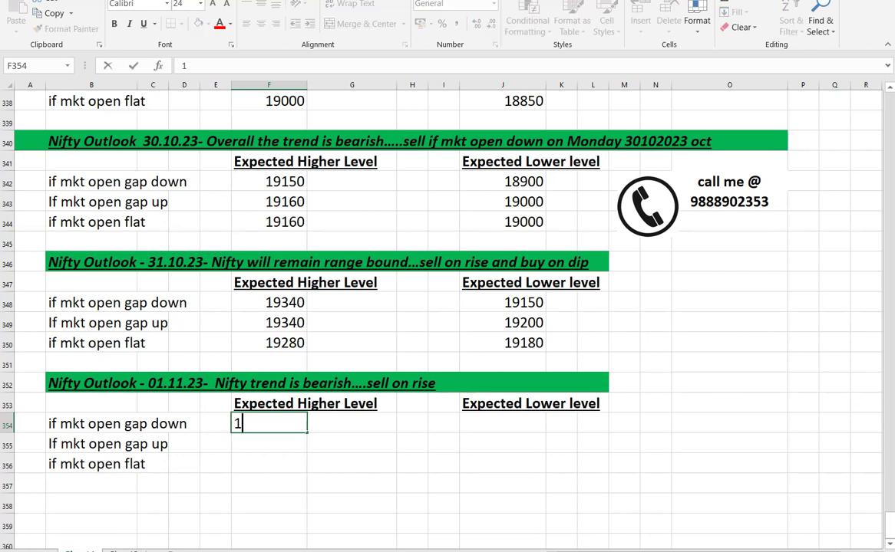
type("9190")
Check the 31-Oct-23 row in the price history workbook and enter 19020 as the gap-down expected lower level in the 01.11.23 outlook
key("Right")
key("Right")
key("Right")
key("Right")
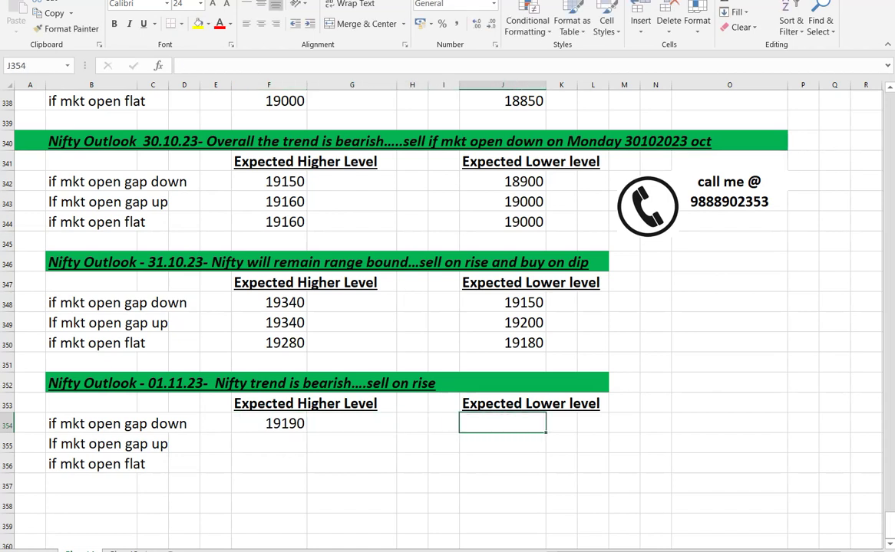
key("alt+Tab")
key("Tab")
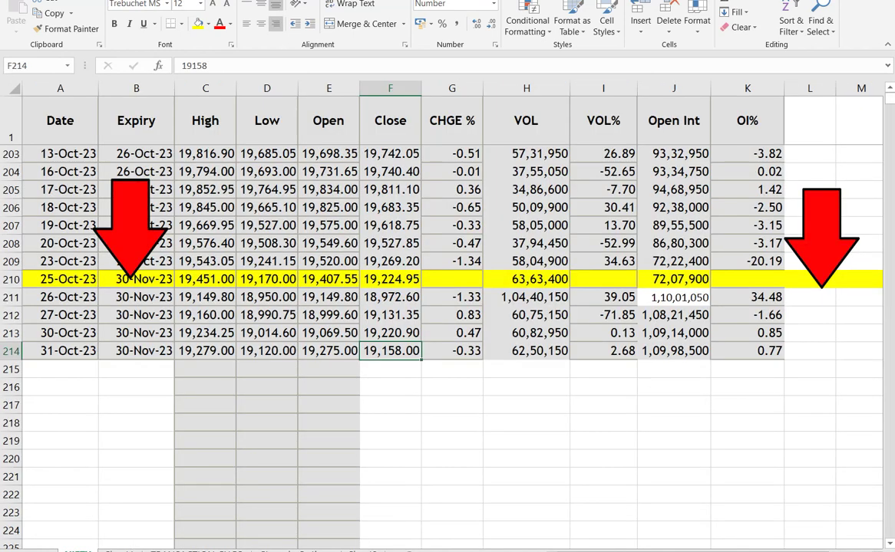
key("alt+Tab")
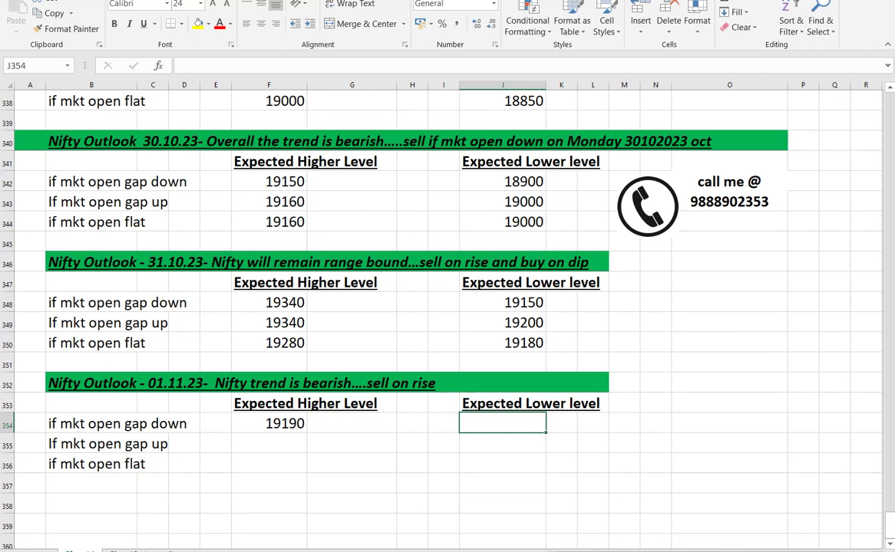
type("19")
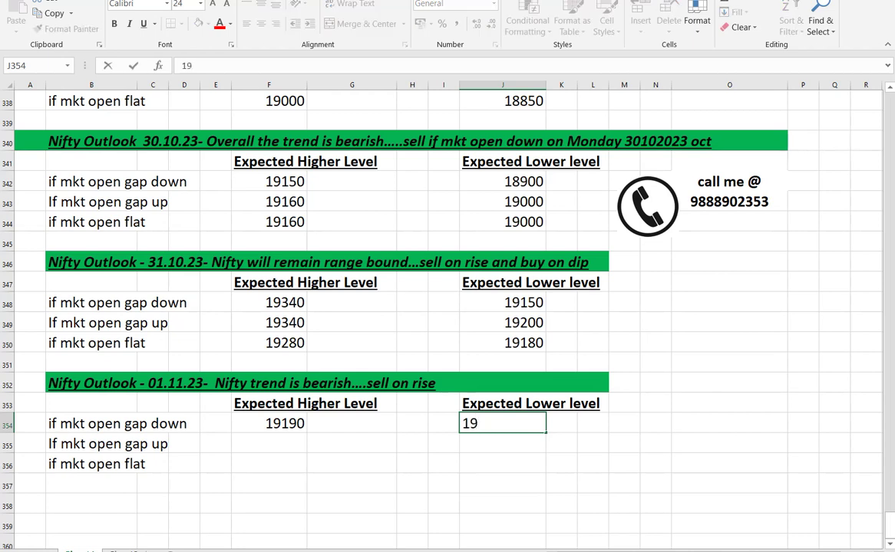
type("020")
key("Return")
left_click(436, 443)
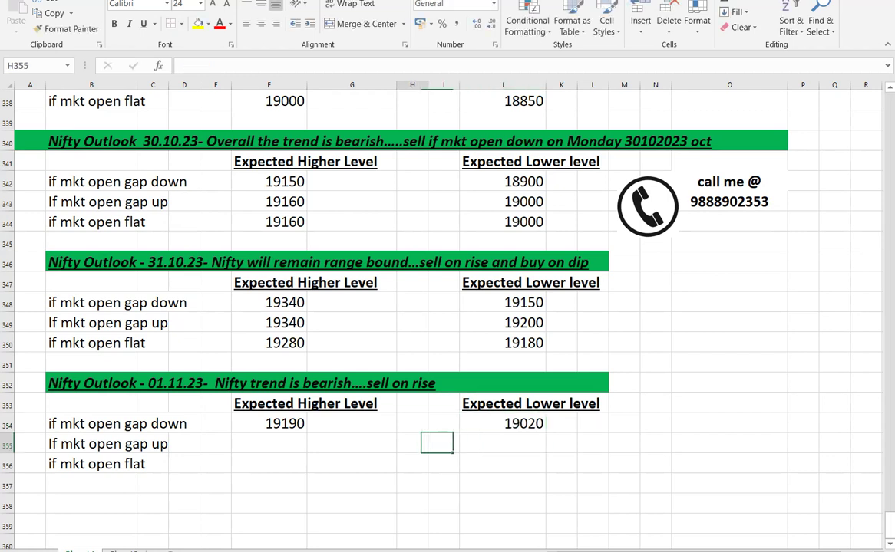
Enter 19190 as the expected higher level for a gap-up opening in the 01.11.23 outlook
left_click(269, 443)
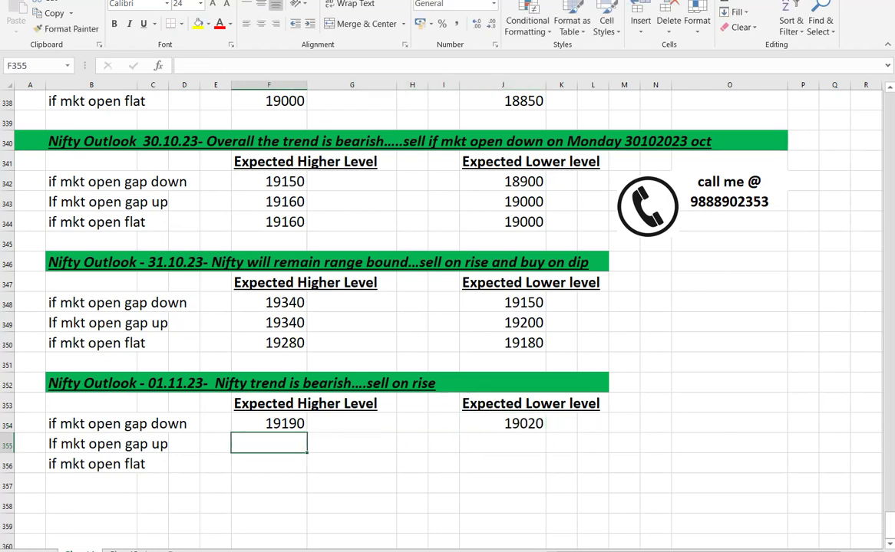
type("19190")
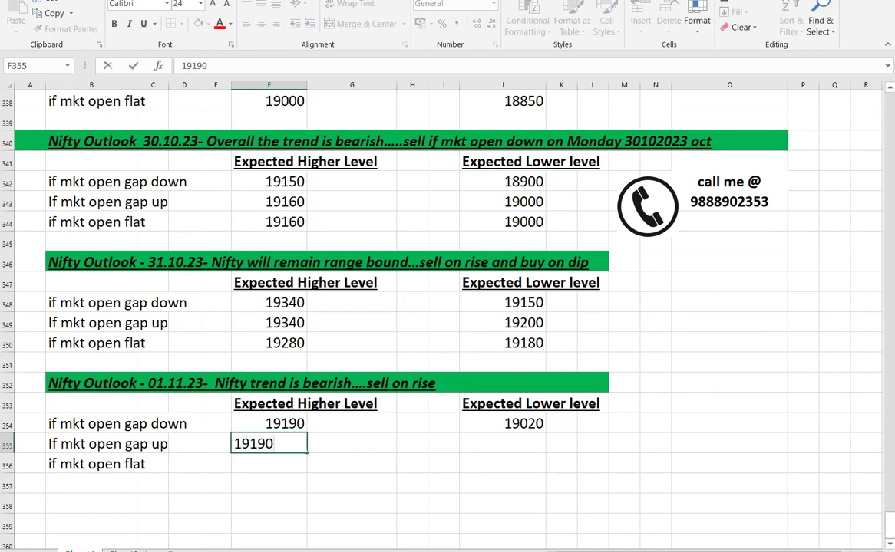
key("Right")
Enter 19100 as the expected lower level for a gap-up opening in the 01.11.23 outlook
key("Right")
key("Right")
key("Right")
key("Right")
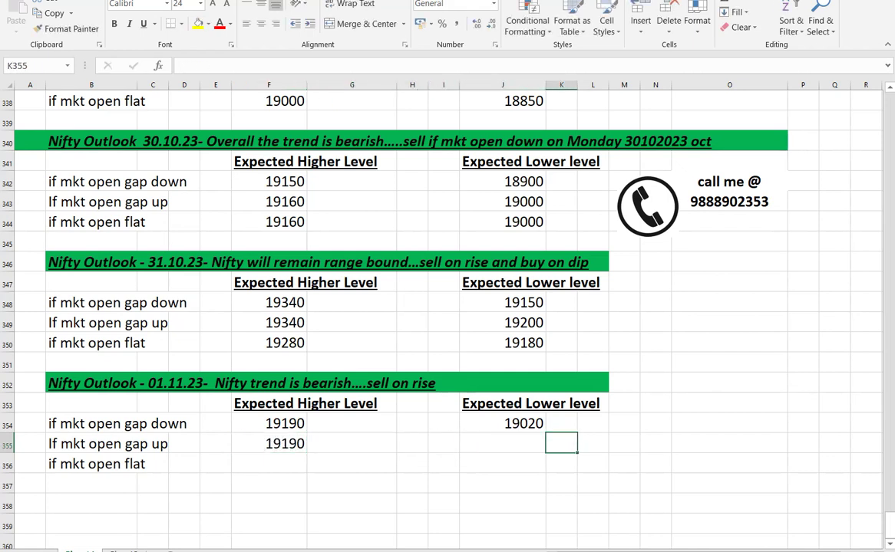
key("Left")
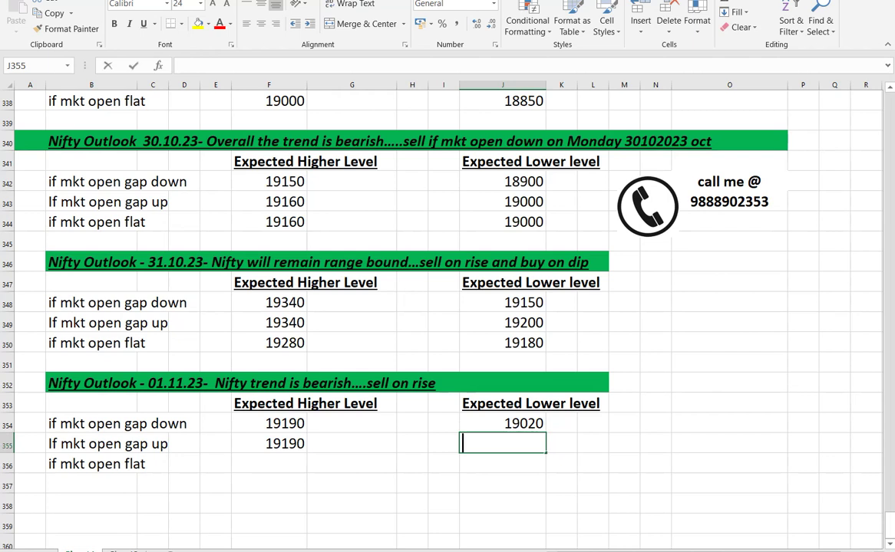
type("19100")
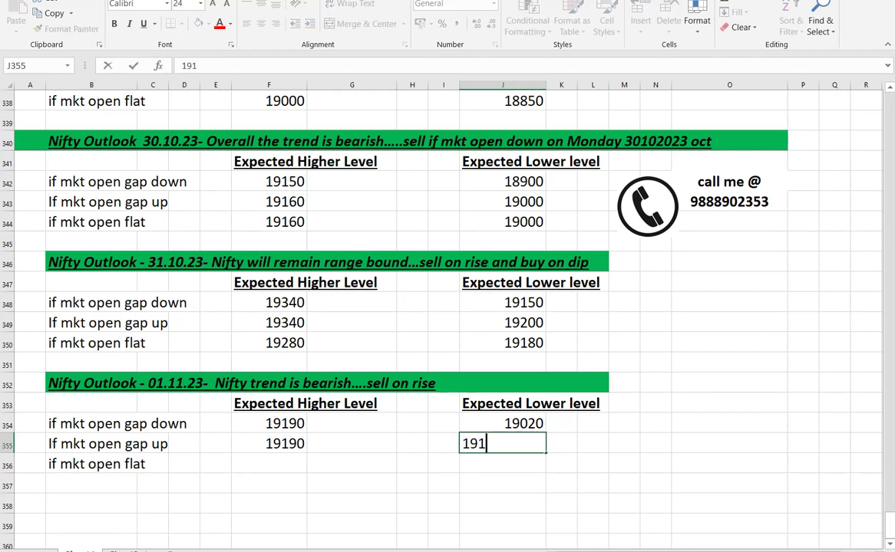
key("Return")
Enter 19180 as the expected higher level for a flat opening in the 01.11.23 outlook
key("Left")
key("Left")
key("Left")
key("Left")
key("Left")
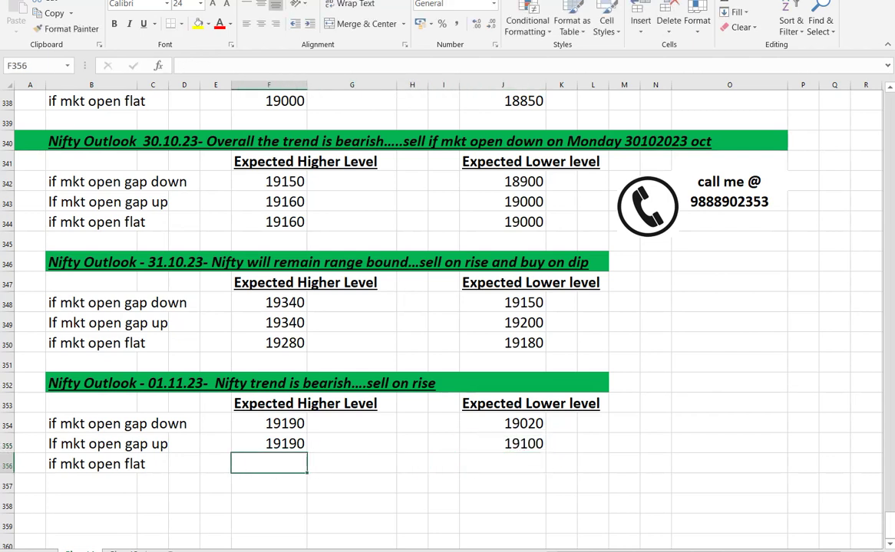
key("Right")
type("1917")
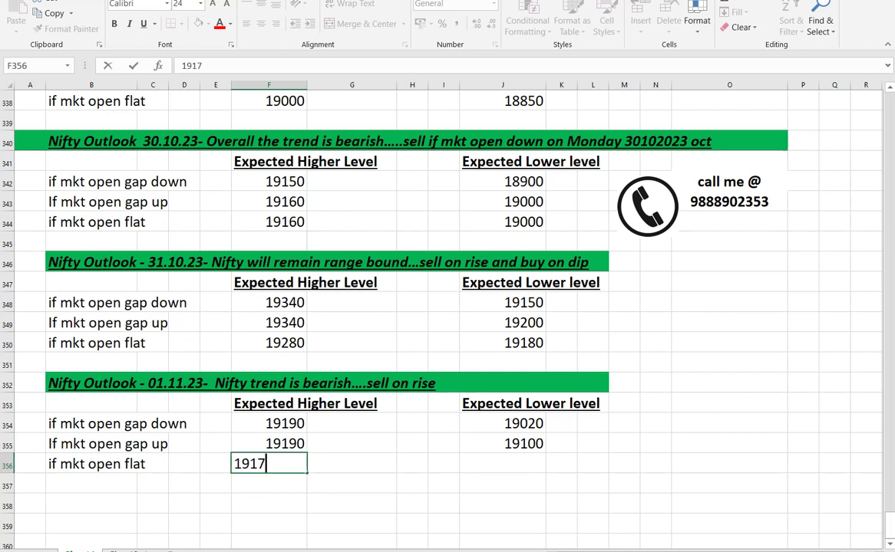
key("BackSpace")
type("2")
key("BackSpace")
type("80")
key("Right")
Enter 19060 as the expected lower level for a flat opening in the 01.11.23 outlook
key("Right")
key("Right")
key("Right")
key("Right")
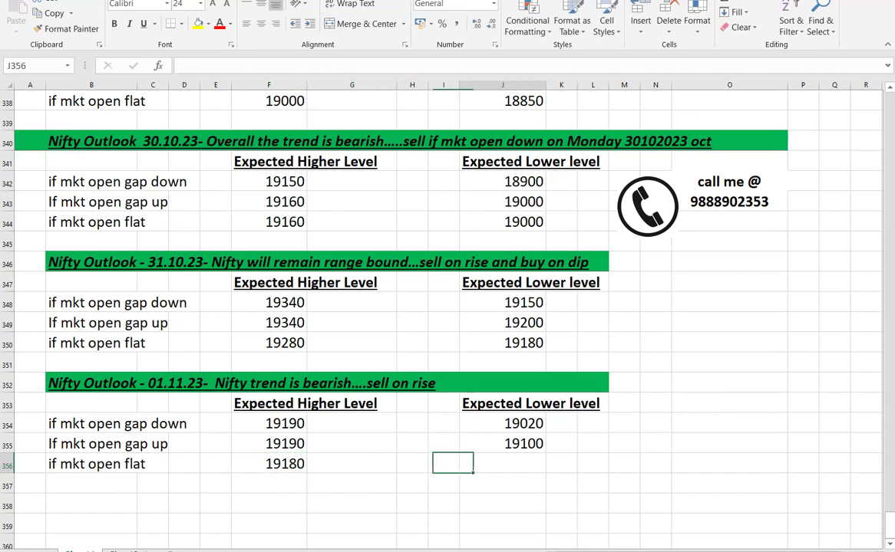
key("Left")
type("19")
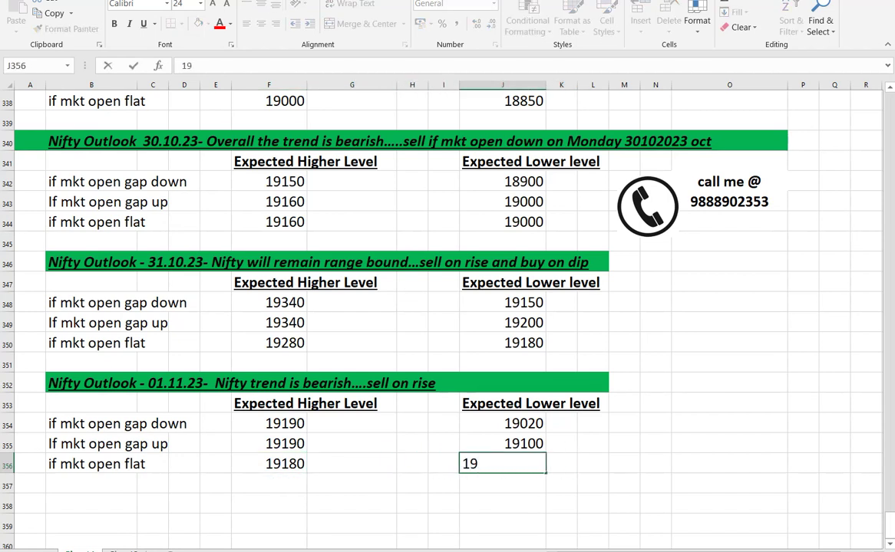
type("060")
key("Return")
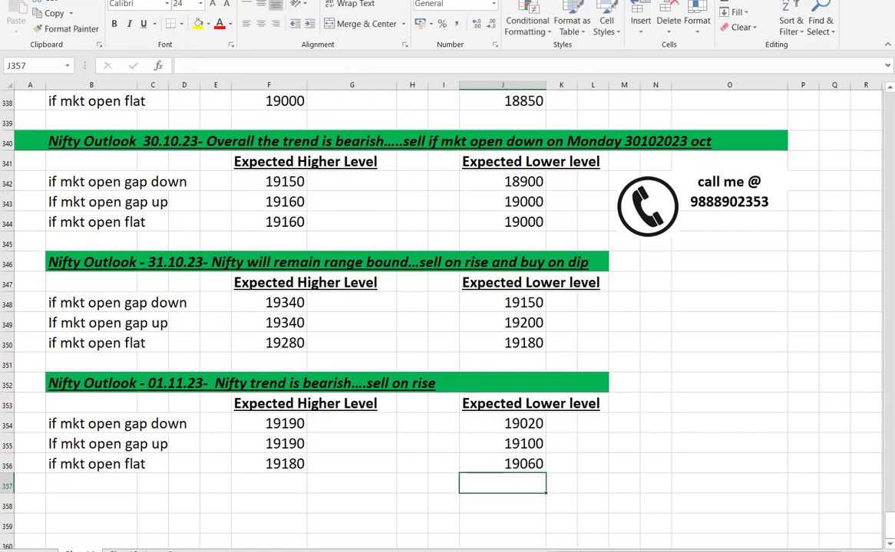